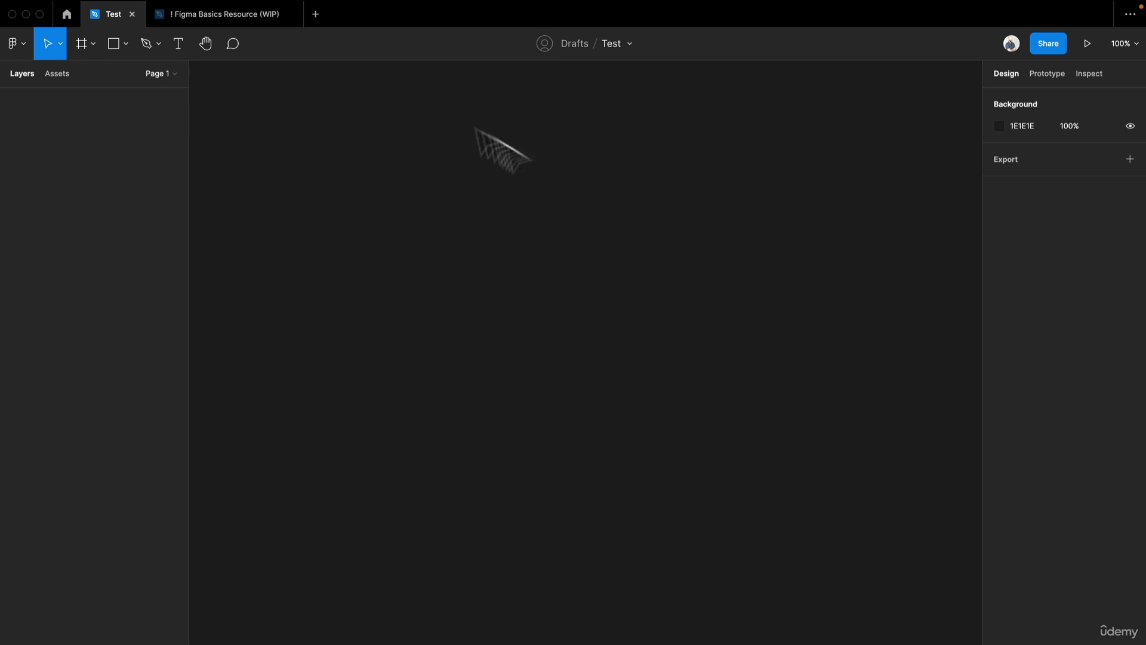
- Copy the Large Image from the Landing page frame in the Figma Basics Resource file and paste it into the Test file
left_click(234, 13)
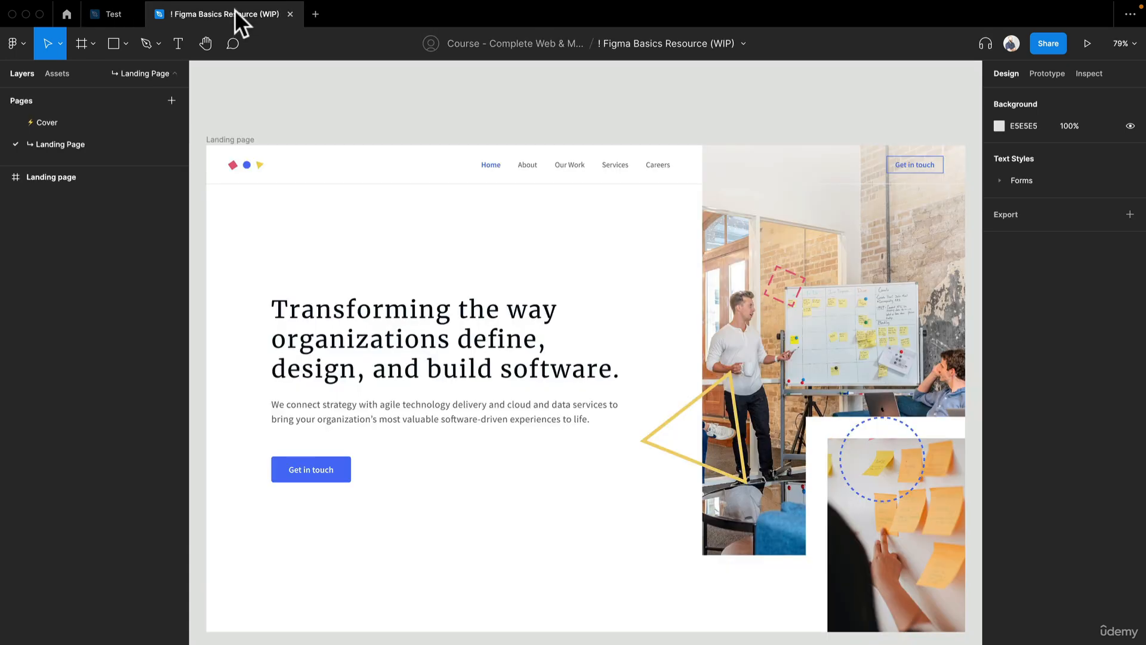
left_click(815, 333)
double_click(814, 333)
double_click(814, 333)
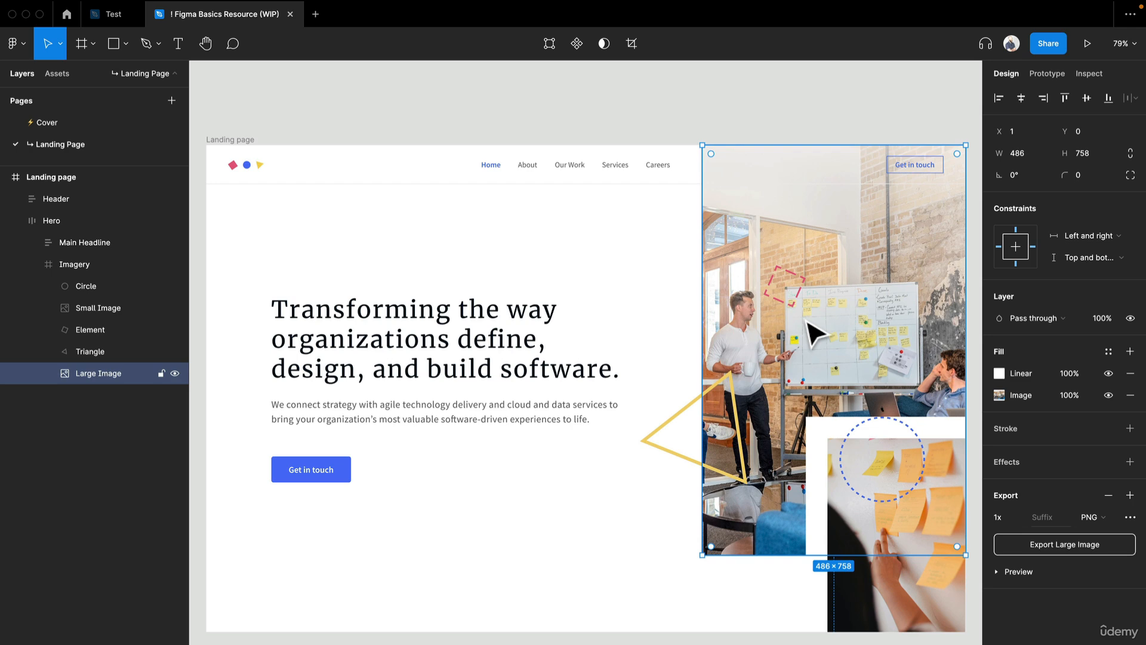
left_click(105, 13)
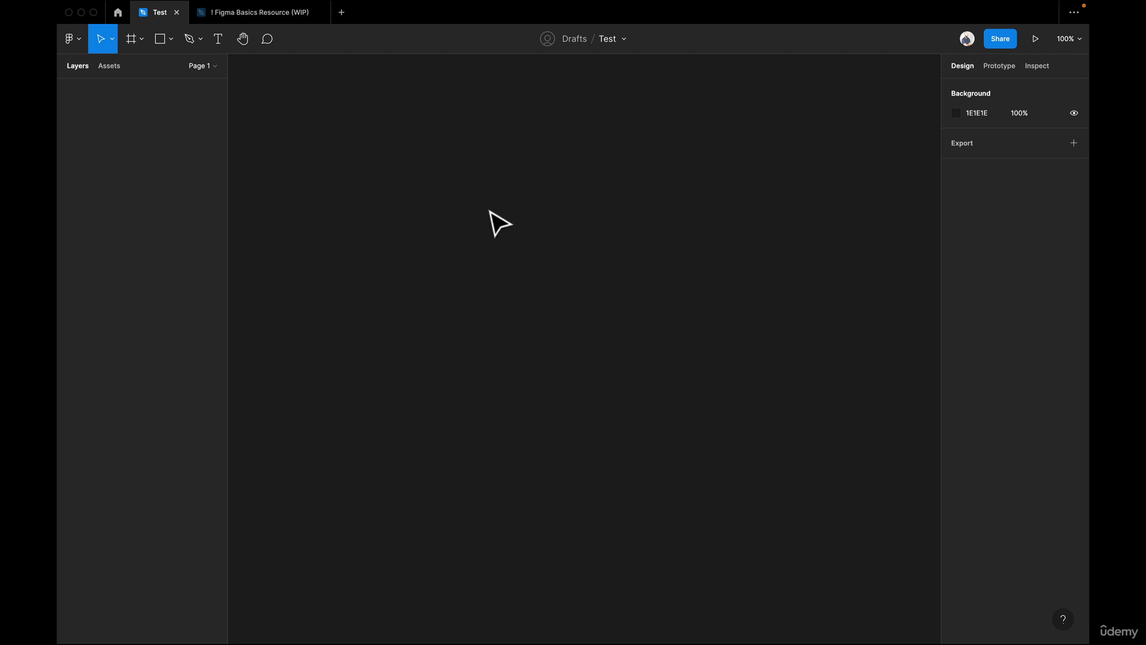
key("super+v")
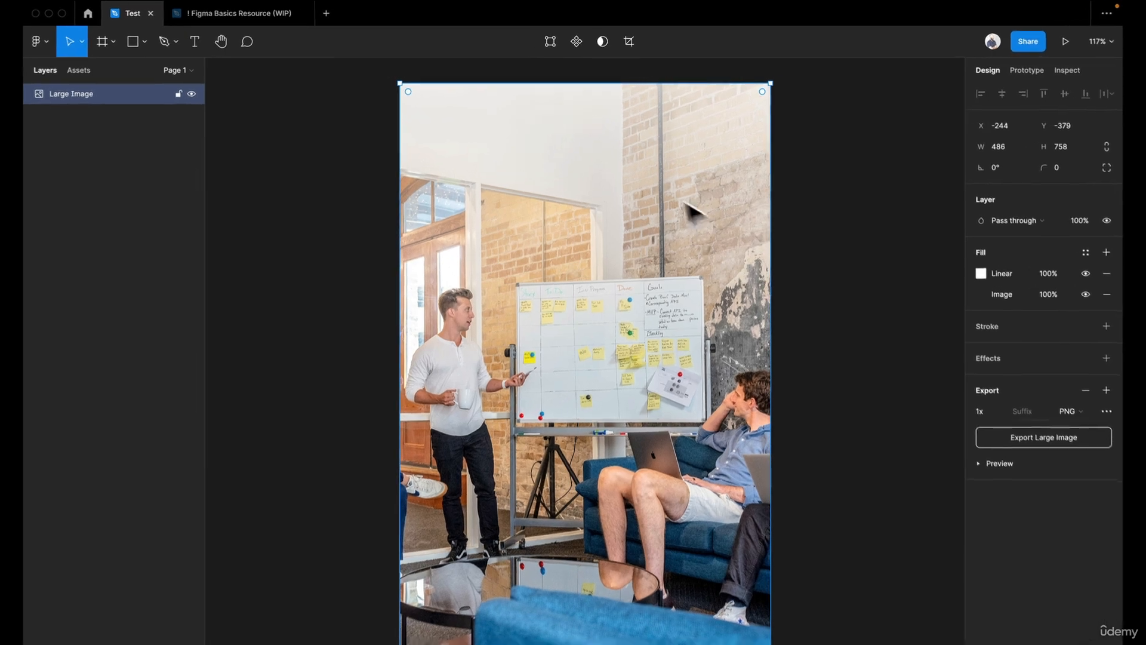
left_click(320, 195)
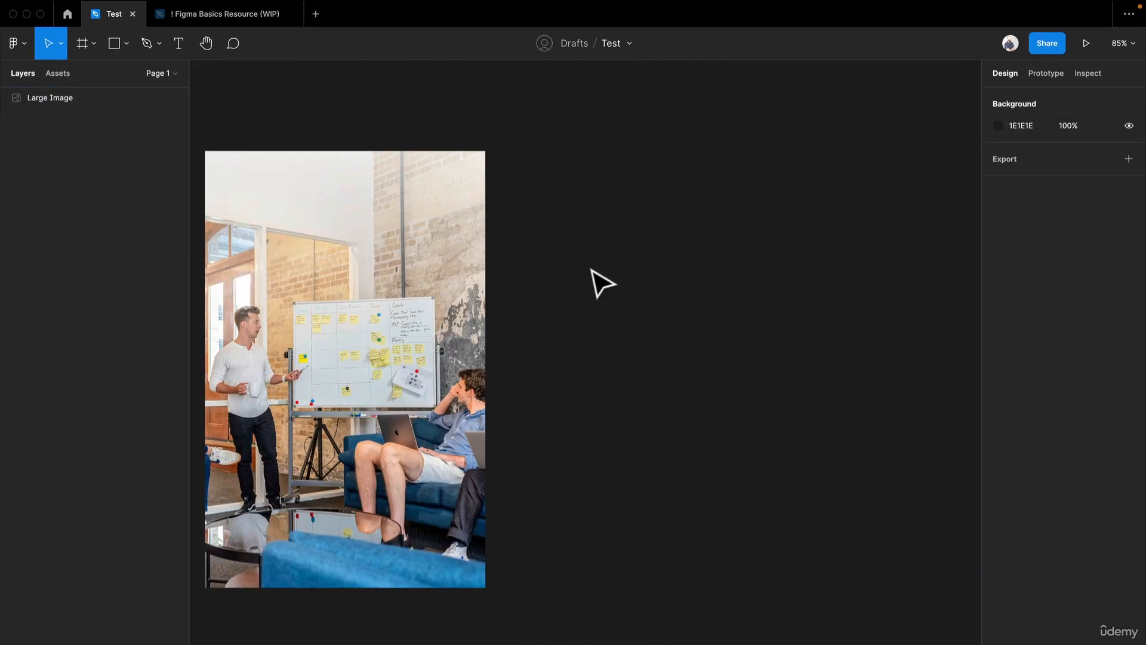
scroll(591, 267, "left", 4)
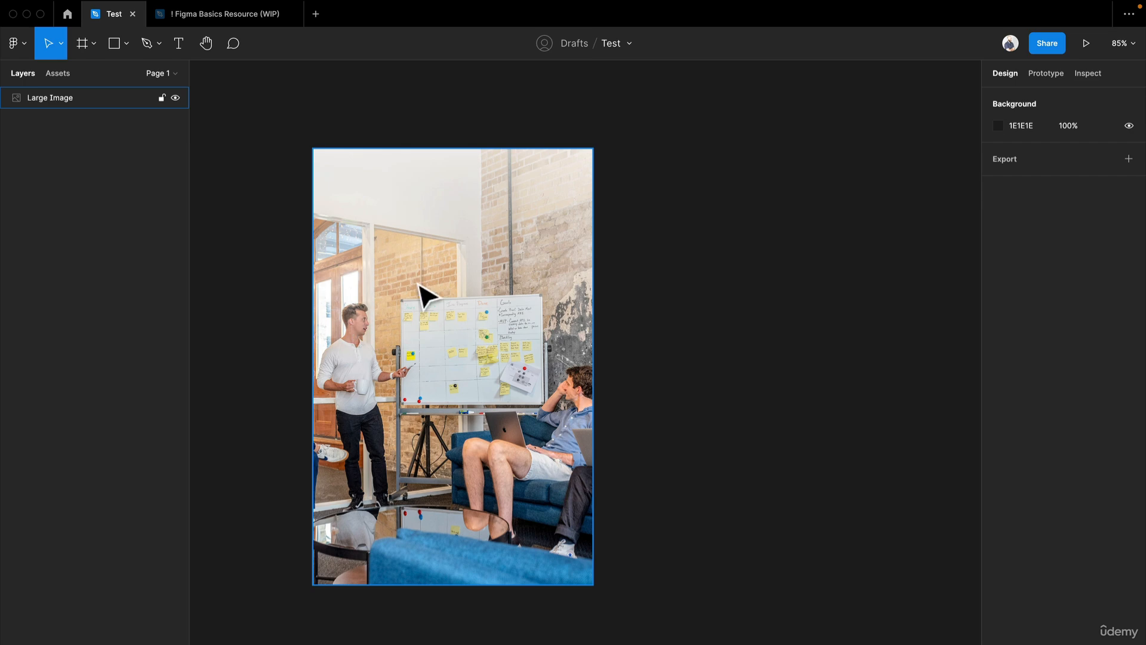
- Copy the whole Landing page frame from the Figma Basics Resource file into the Test file and move it down over the image's lower part
left_click(212, 15)
left_click(231, 139)
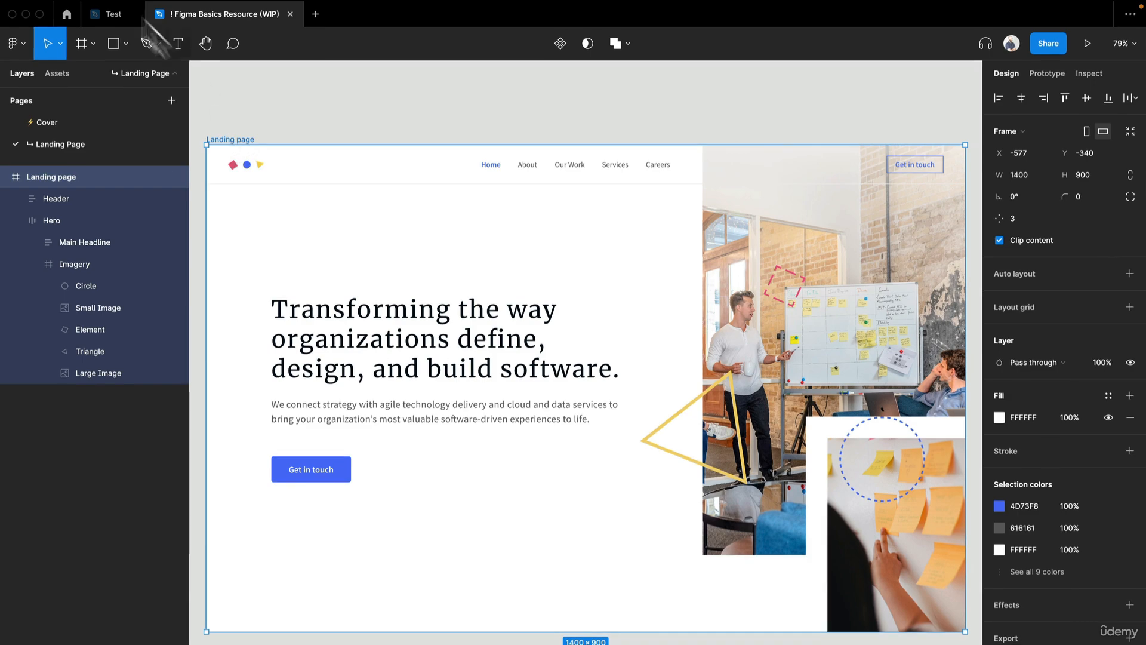
left_click(110, 15)
key("ctrl+v")
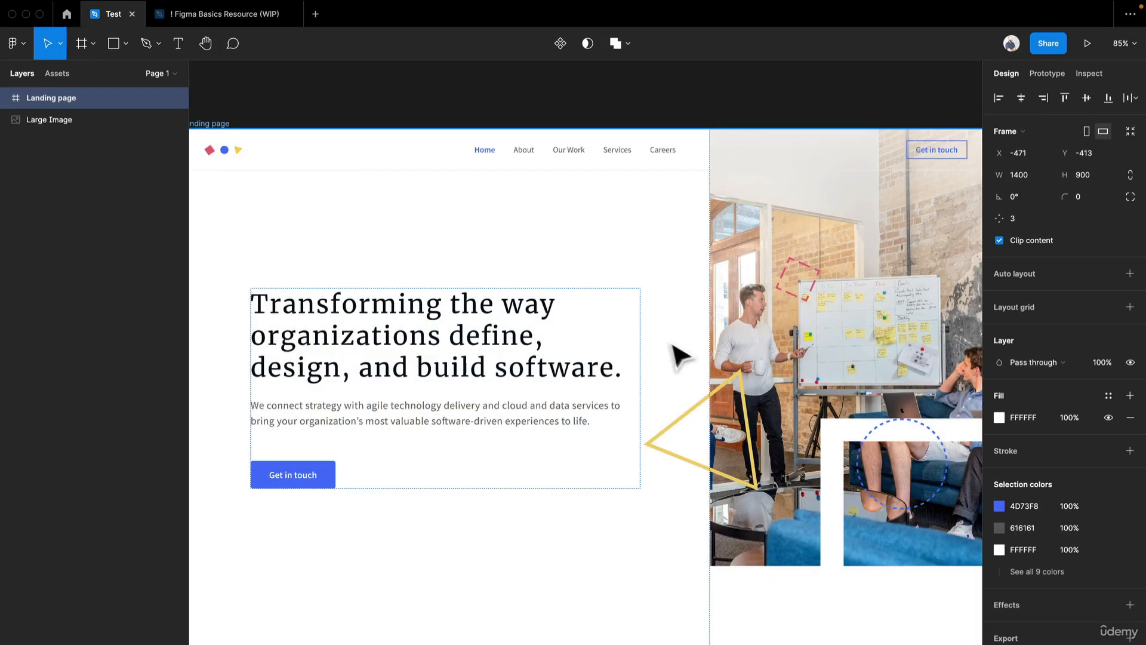
key("shift+2")
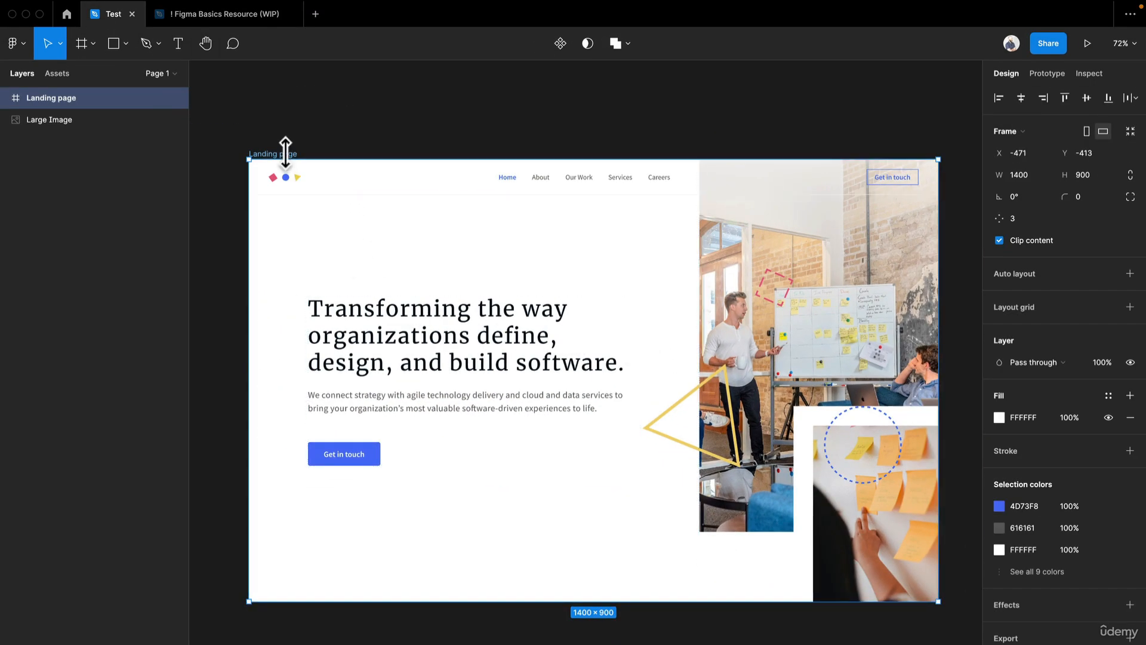
left_click_drag(294, 161, 310, 497)
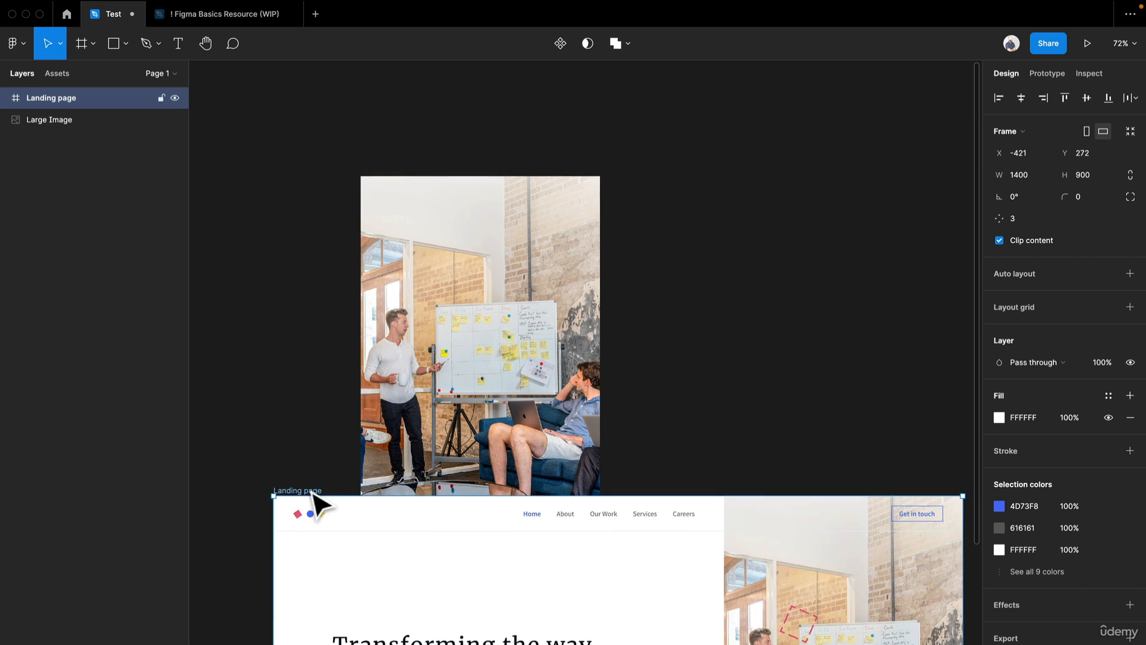
- Delete the pasted Landing page frame and the Large Image from the Test file
key("Delete")
left_click(425, 384)
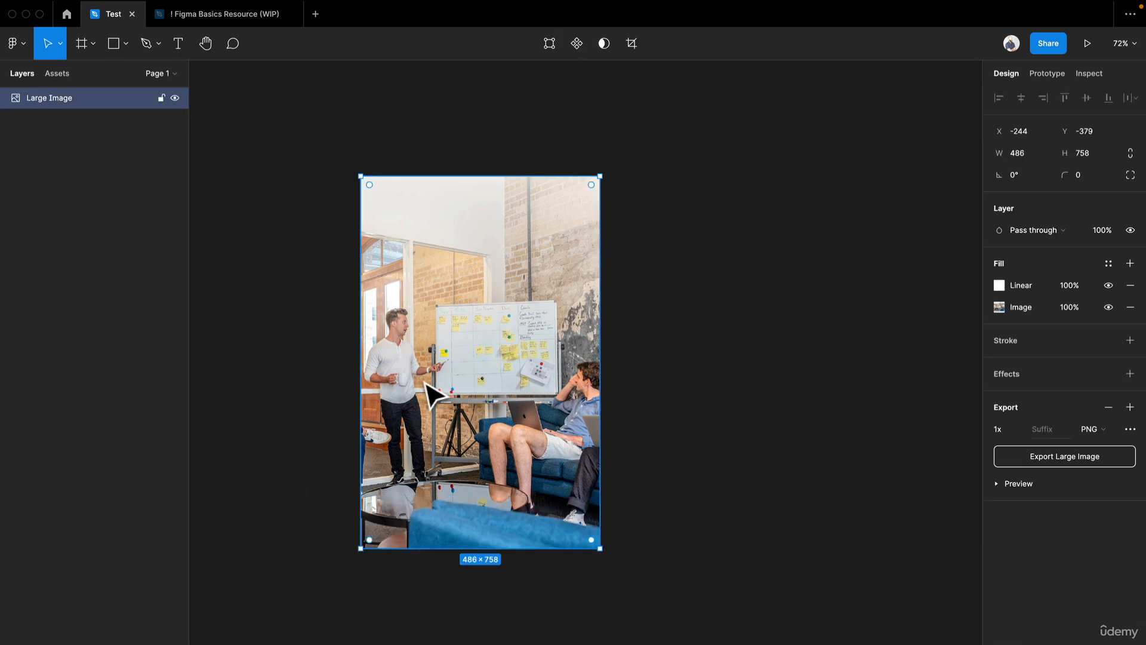
key("Delete")
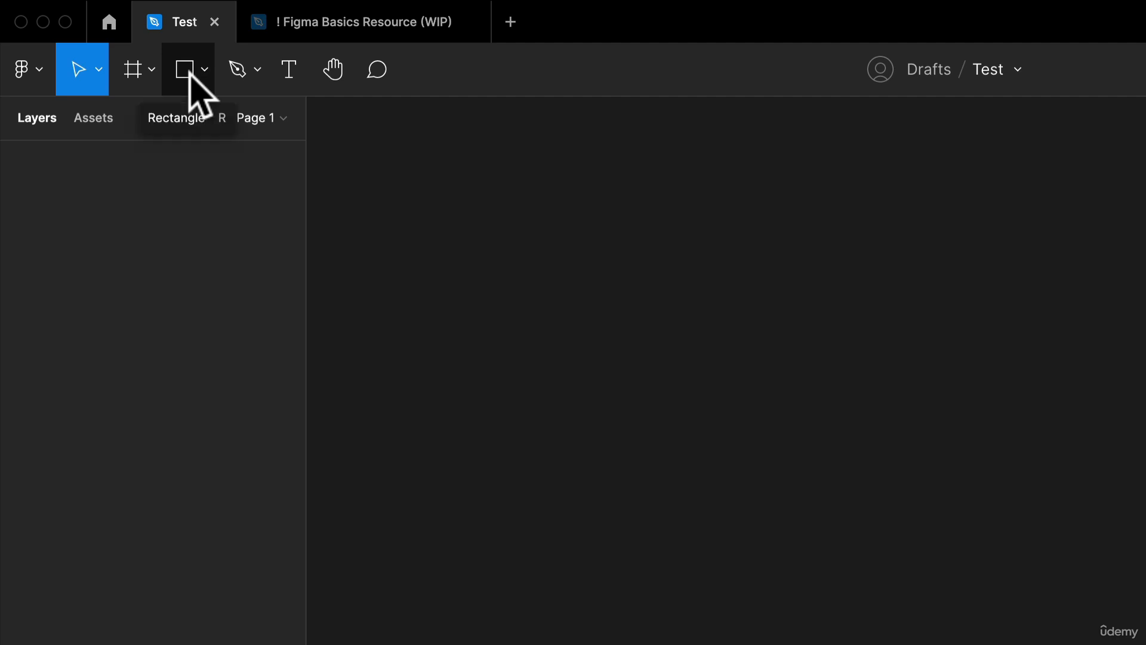
- Place Large Image.png from the Desktop's Figma Images folder on the empty canvas at its original size
left_click(186, 70)
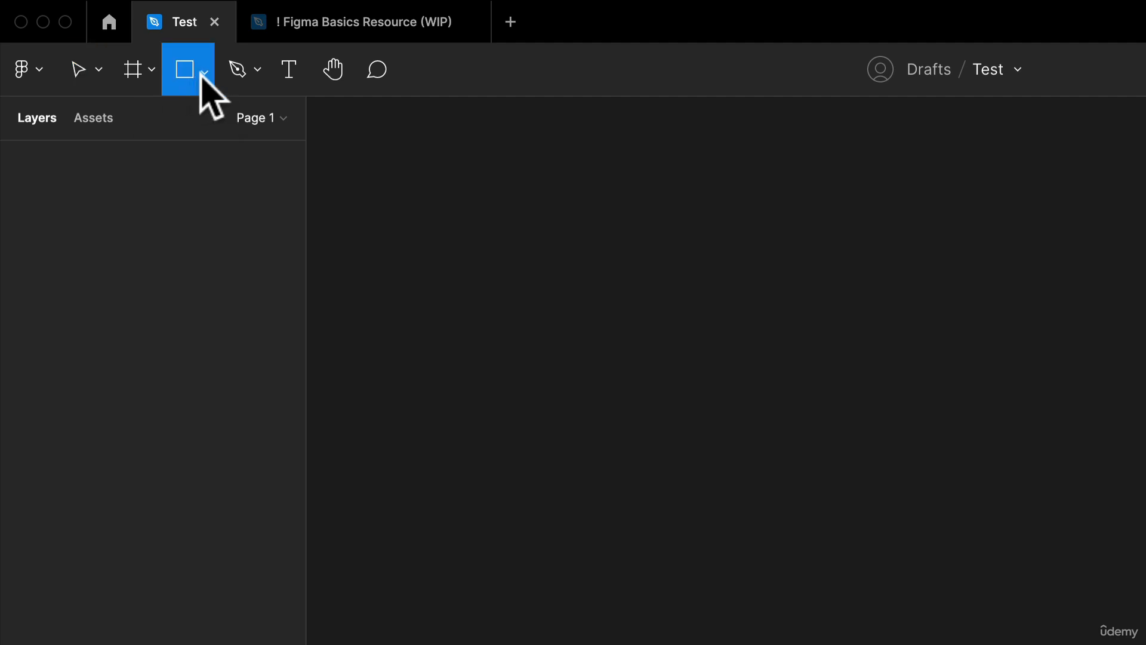
left_click(204, 71)
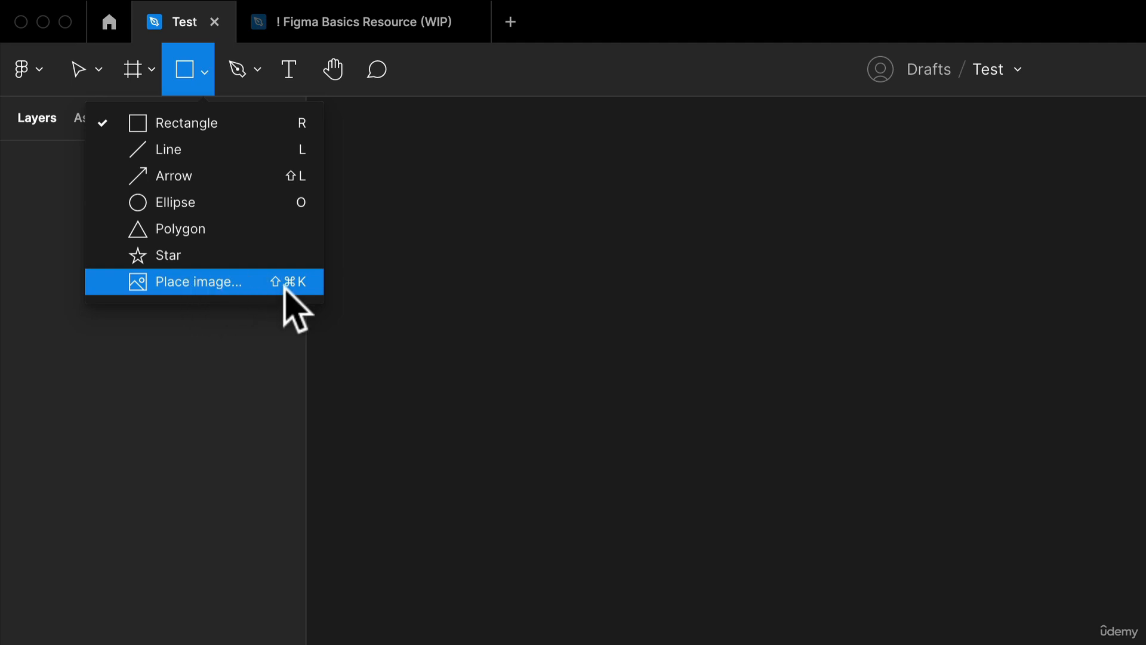
left_click(200, 283)
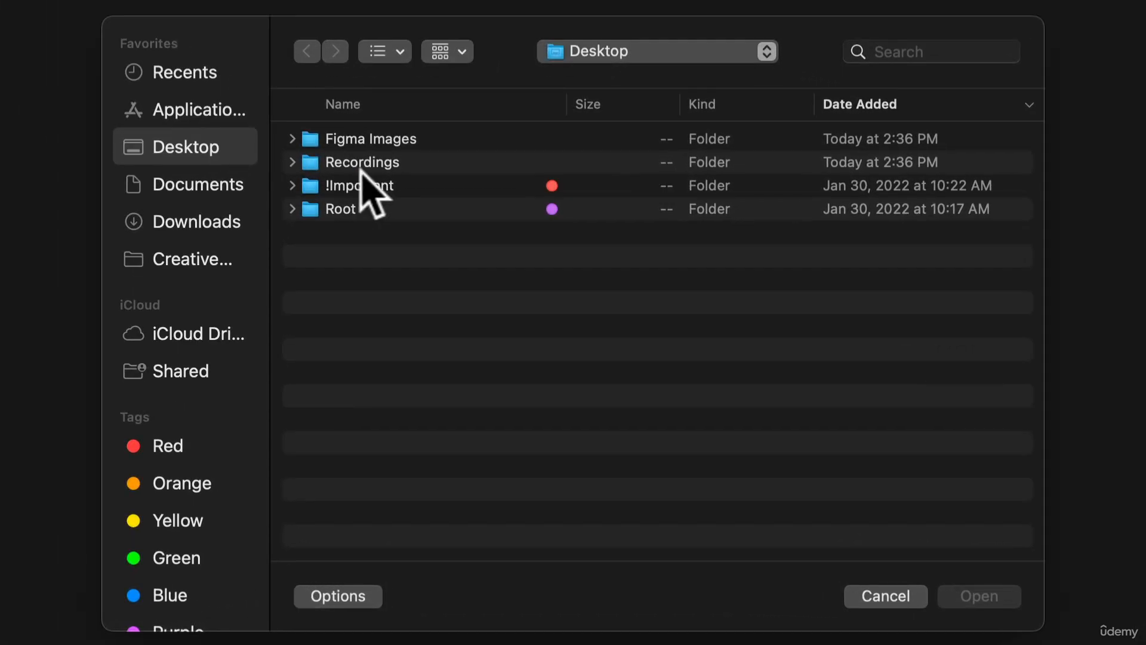
double_click(367, 142)
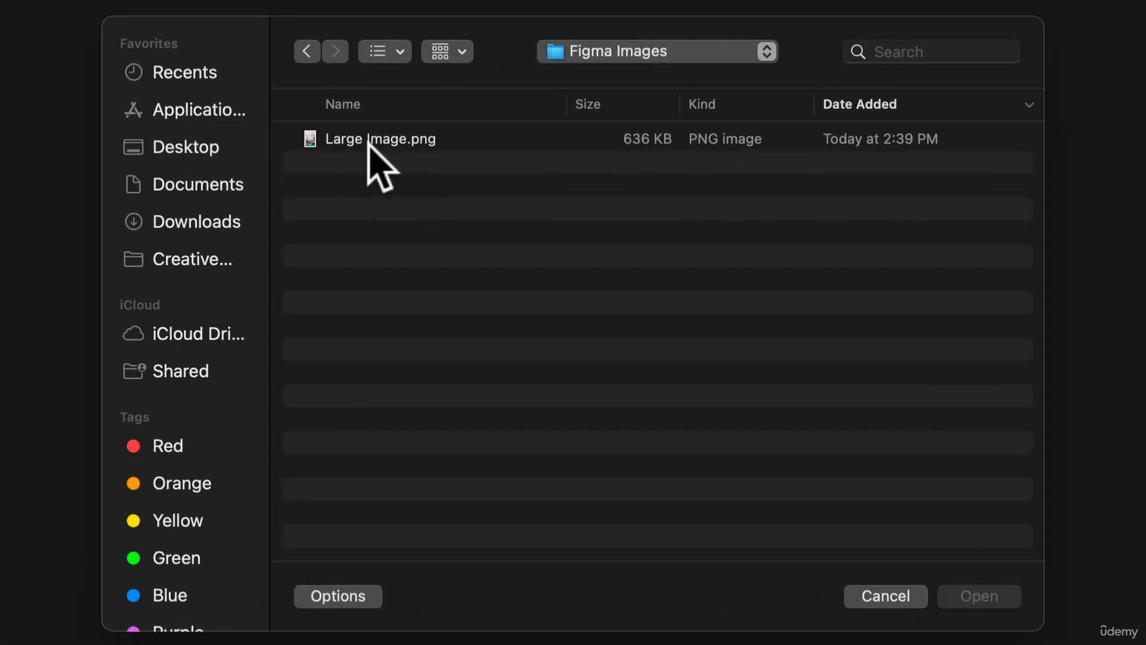
double_click(418, 149)
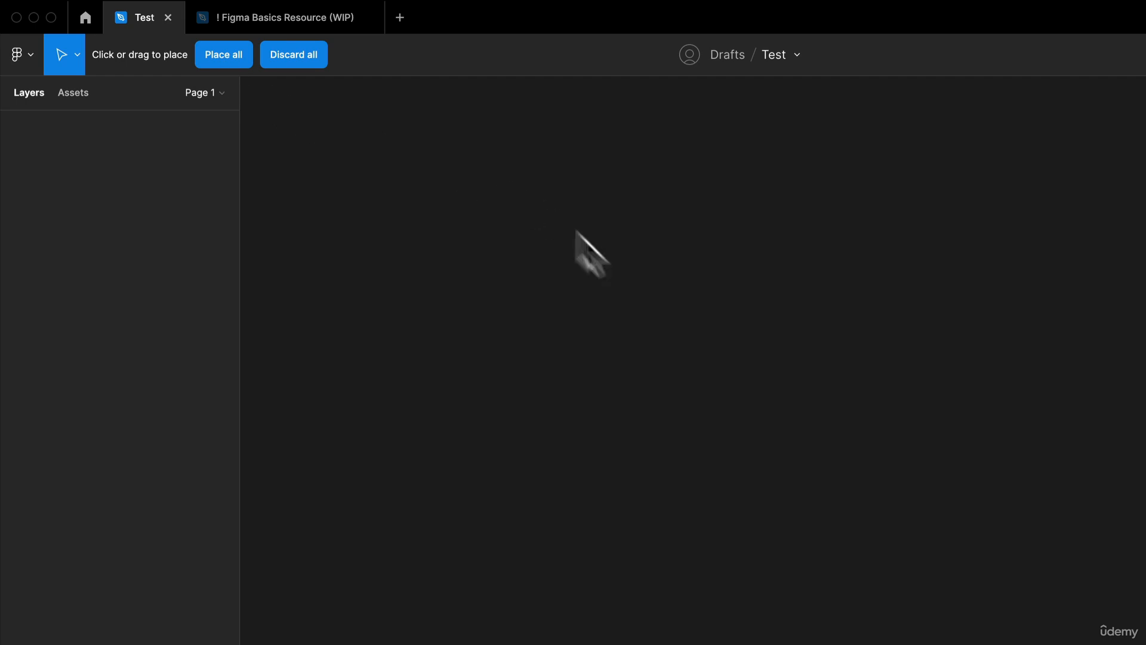
left_click(575, 358)
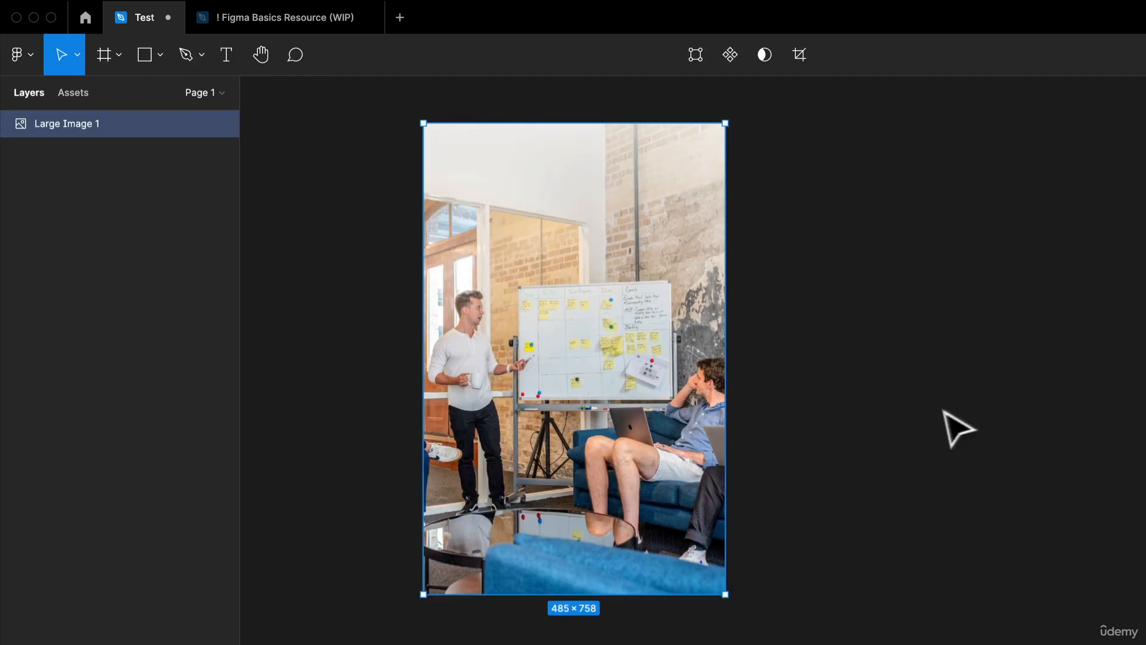
left_click(965, 330)
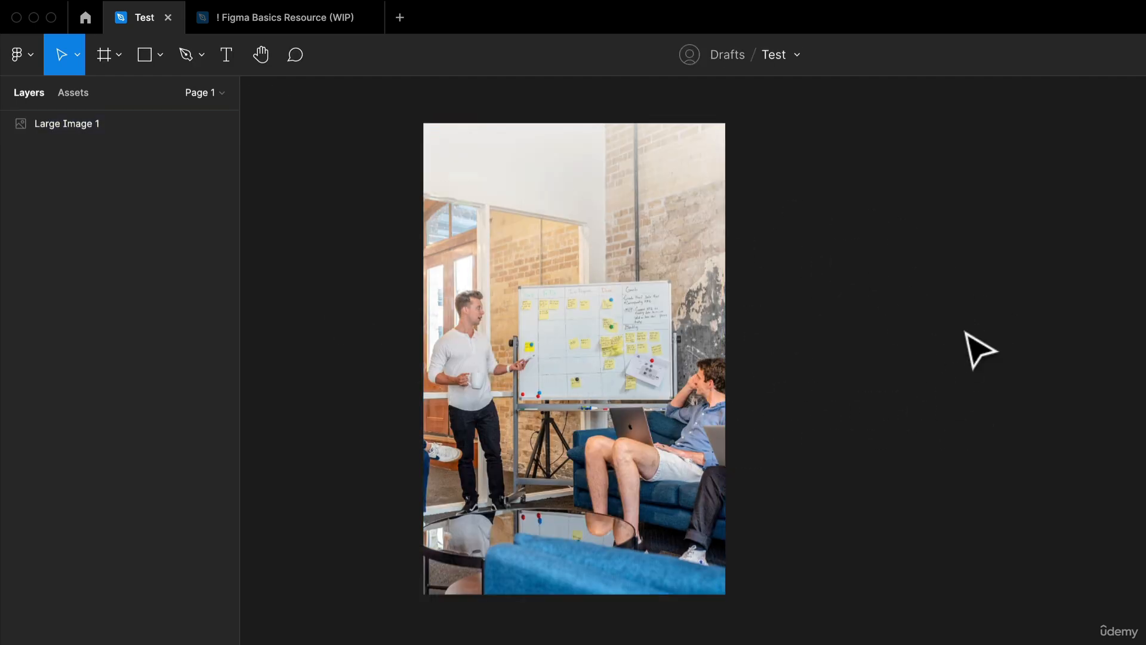
- Resize the placed image freely by its corner, finishing at about 567 × 847
left_click(562, 276)
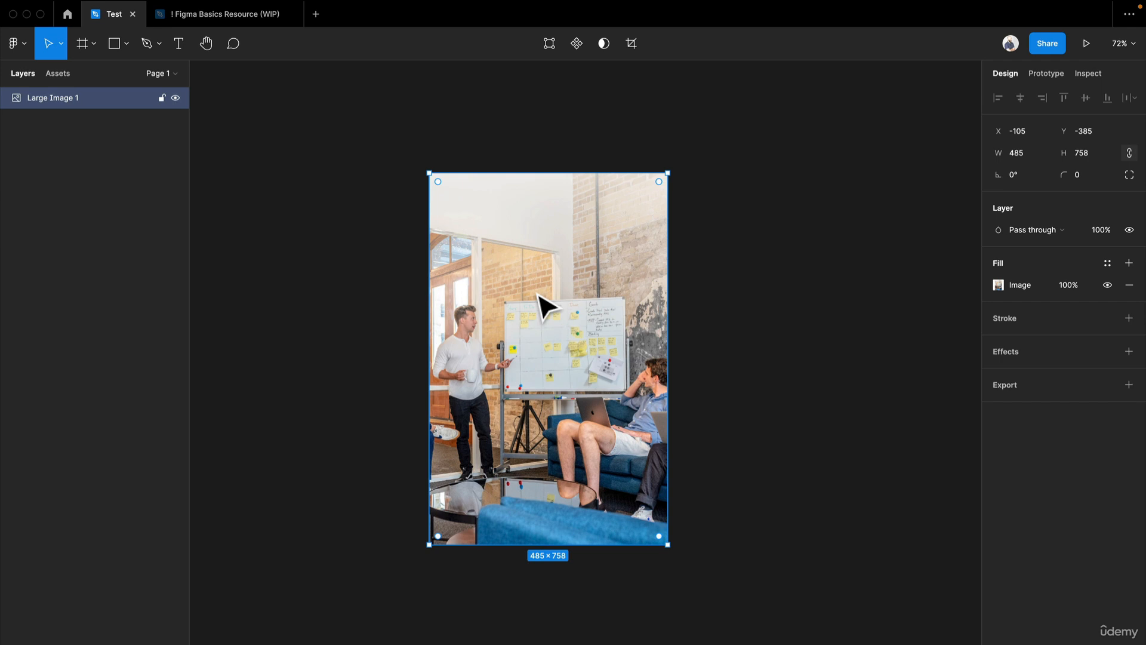
scroll(653, 341, "up", 2)
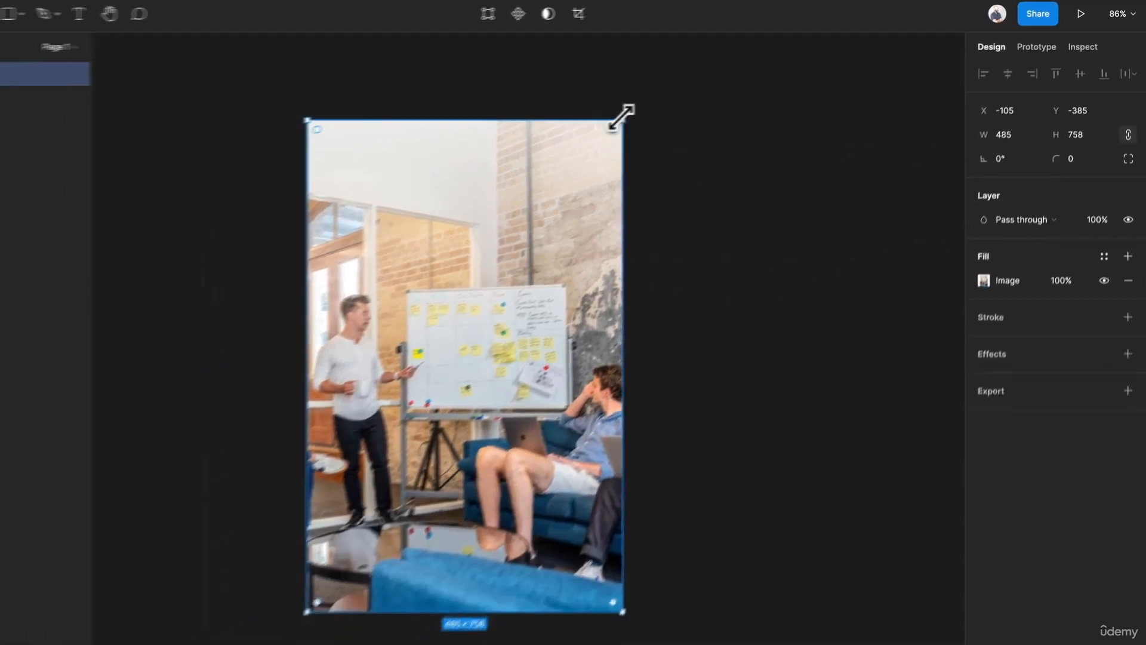
left_click_drag(529, 147, 388, 61)
left_click_drag(510, 45, 750, 248)
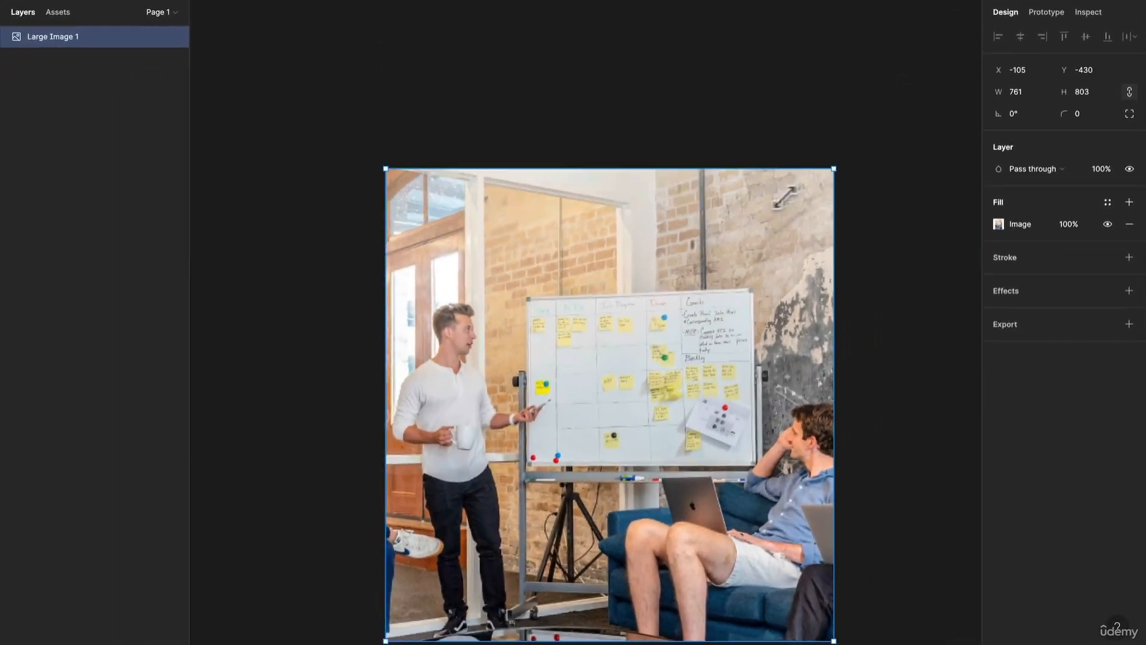
left_click_drag(785, 197, 644, 230)
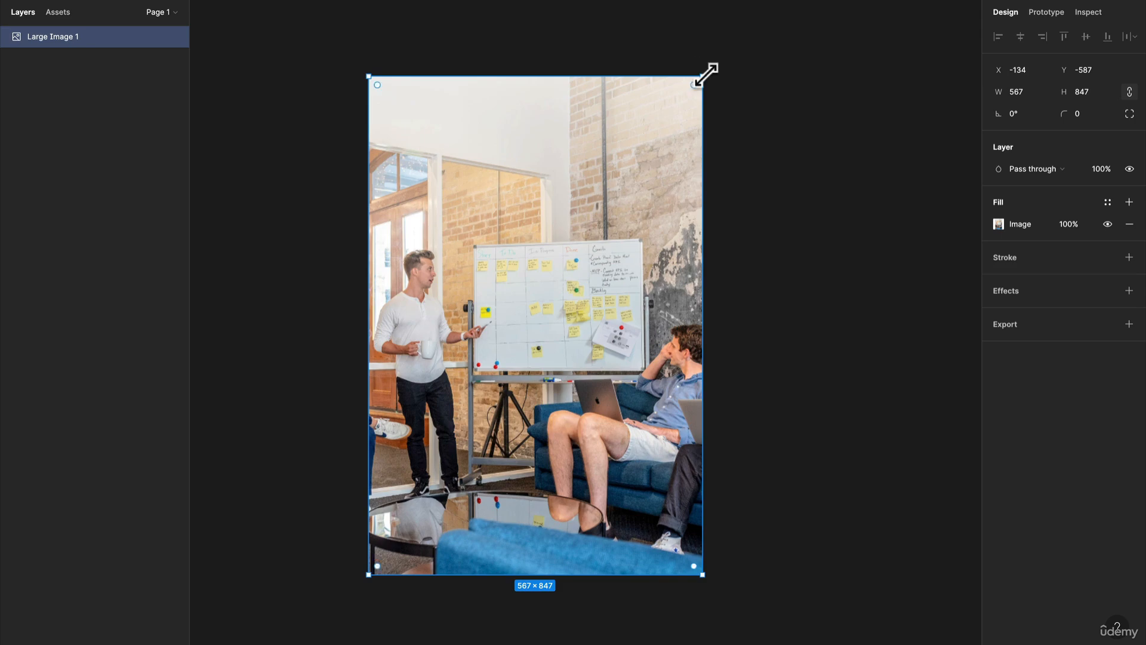
- Shrink the image by its upper corner to about 298 × 445, and scale it back up to about 567 × 847
left_click_drag(705, 76, 613, 261)
left_click_drag(697, 154, 603, 230)
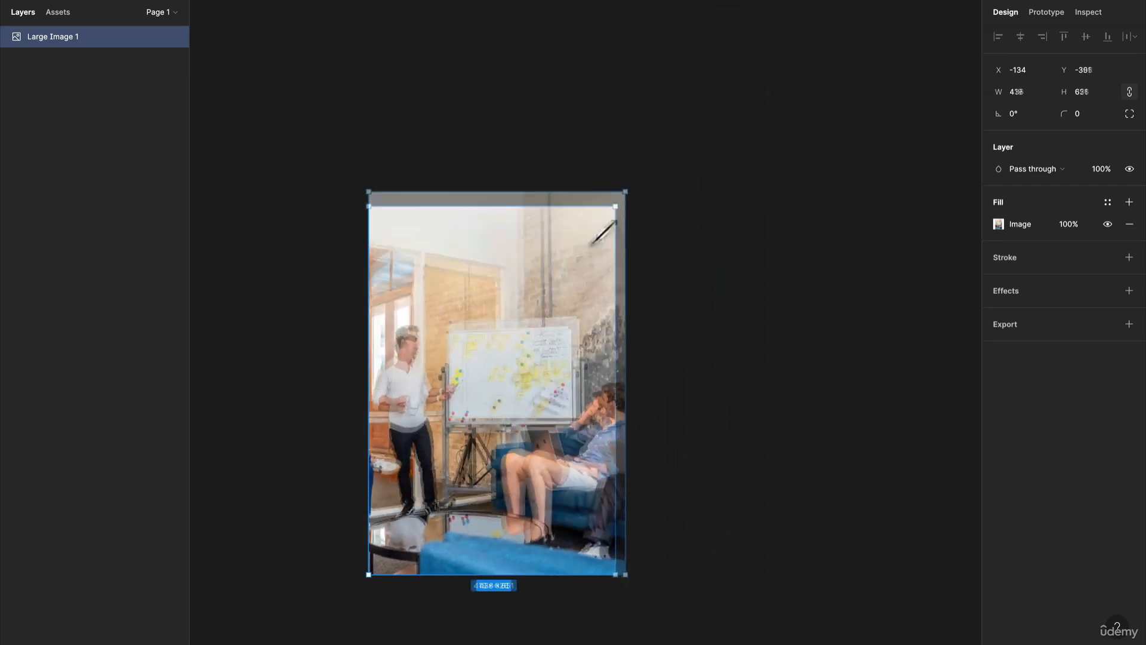
left_click_drag(687, 137, 599, 280)
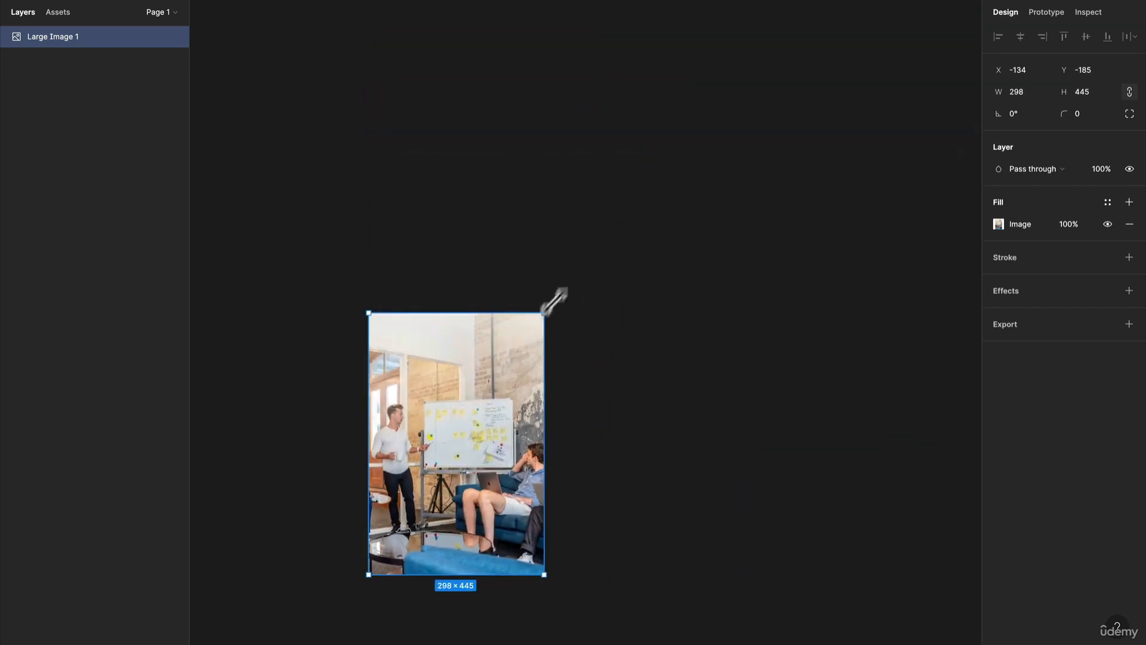
left_click_drag(702, 148, 832, 147)
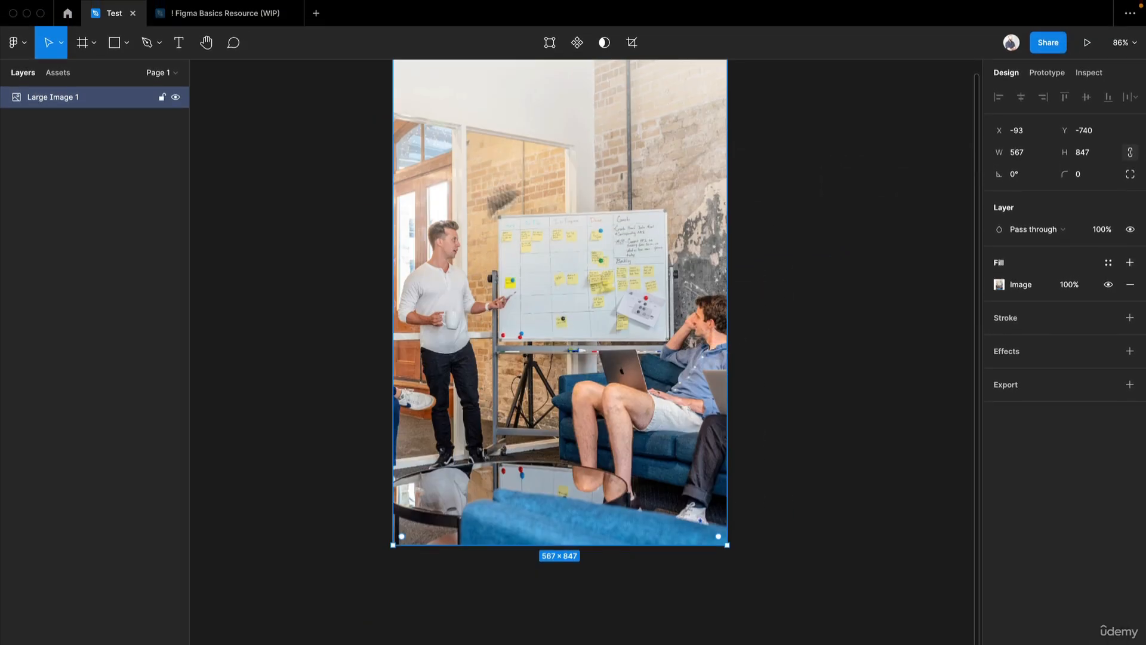
- Resize the image to about 599 × 773 and move it to about X -98, Y -762
scroll(663, 248, "up", 2)
left_click_drag(672, 146, 692, 189)
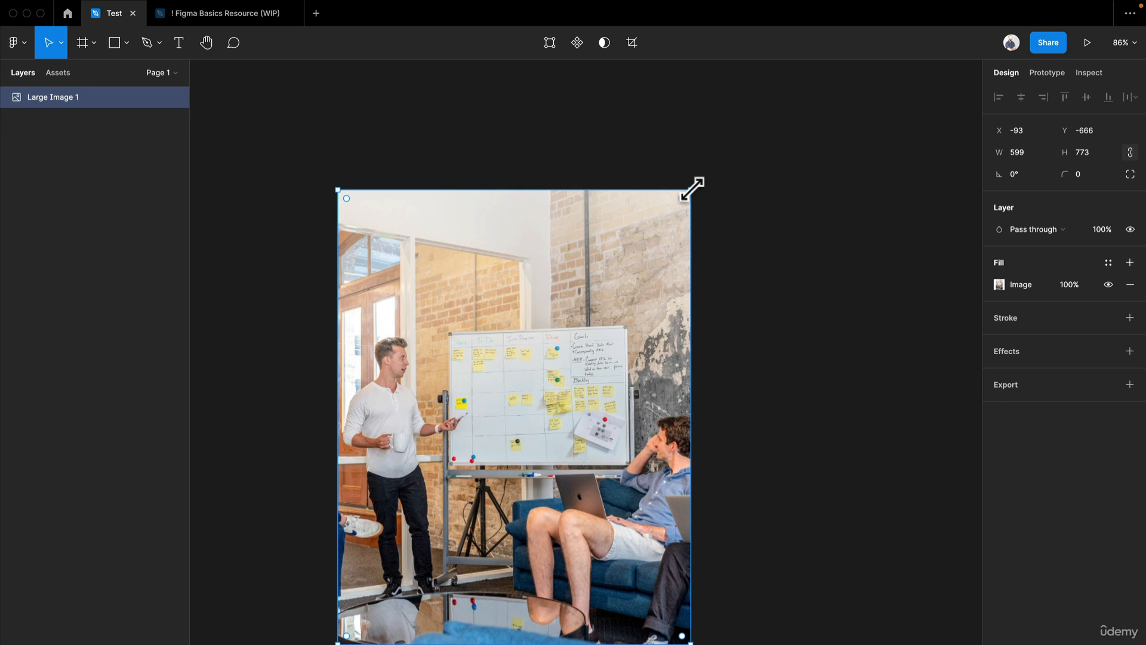
left_click_drag(598, 273, 596, 216)
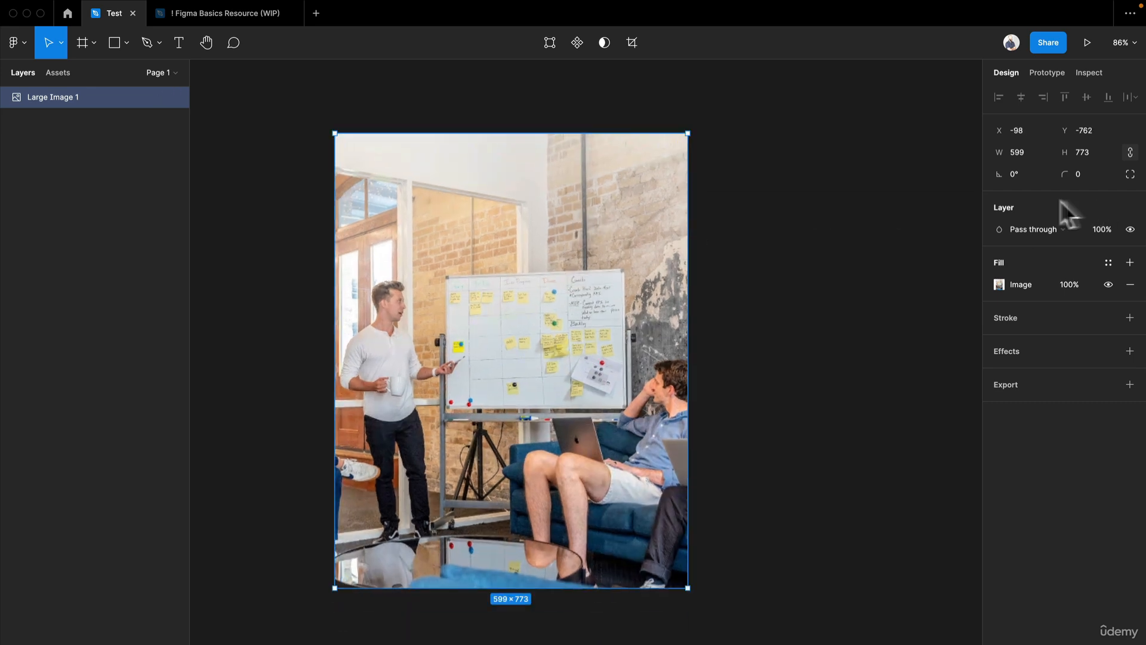
- Set the image's corner radius to 10, and undo a trial resize of the image
type("10")
key("Return")
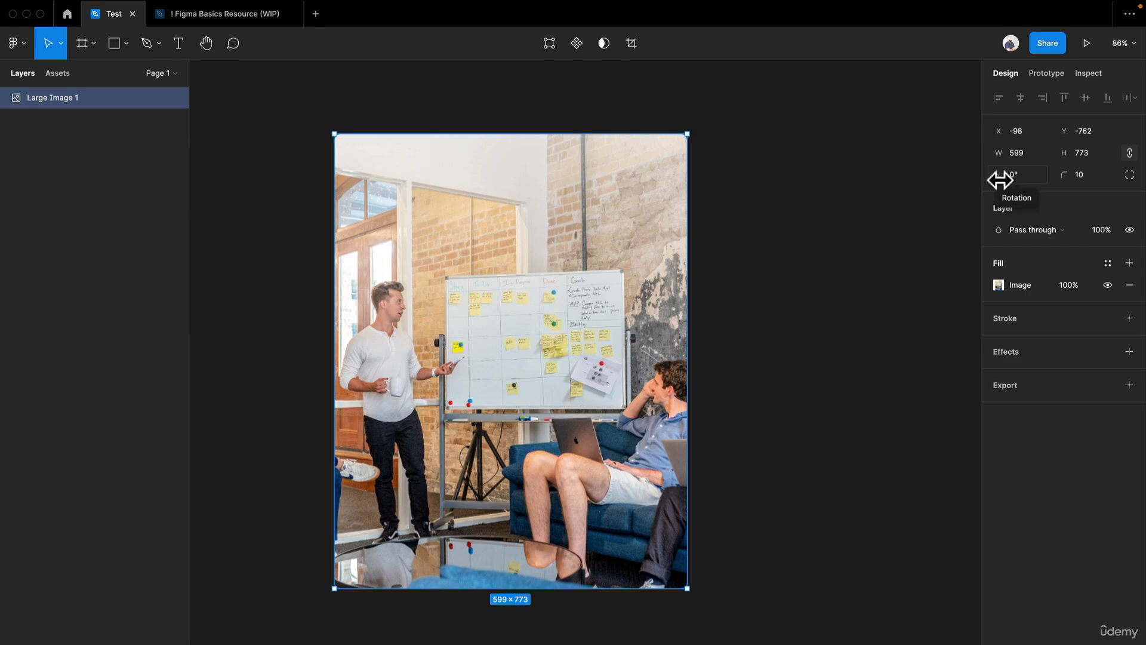
mouse_move(998, 178)
left_mouse_down()
mouse_move(1136, 170)
mouse_move(993, 178)
left_mouse_up()
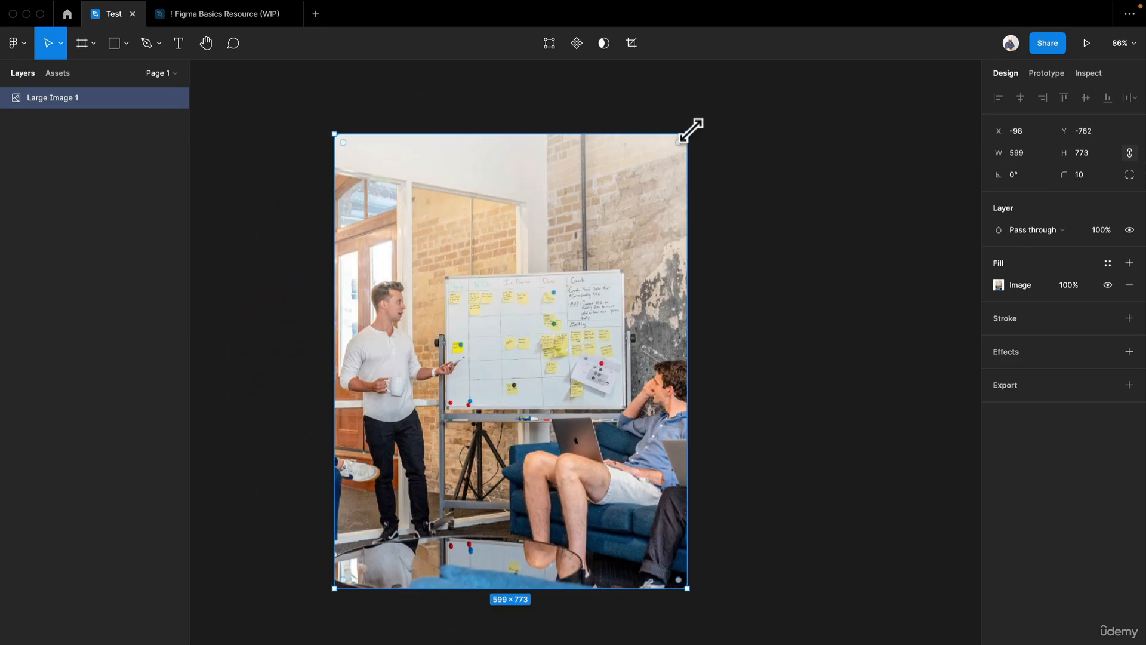
left_click_drag(697, 131, 707, 397)
key("super+z")
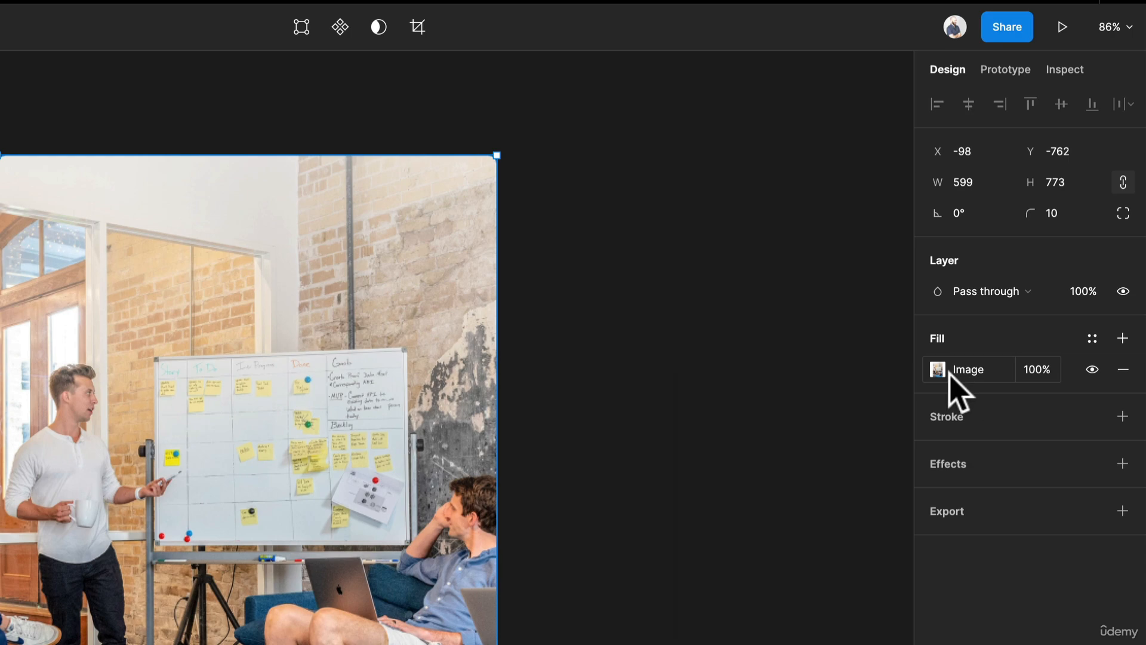
- Open the image fill settings, enlarge the image to about 648 × 853 and change its fill mode to Fit
left_click(939, 371)
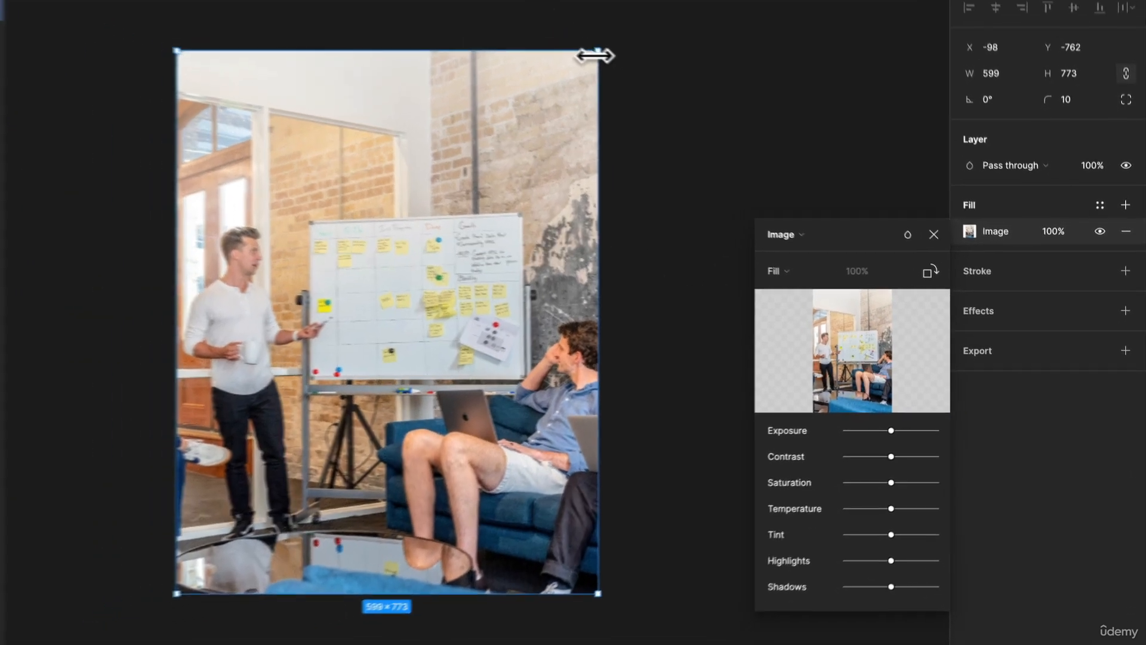
left_click_drag(560, 28, 770, 167)
left_click(840, 288)
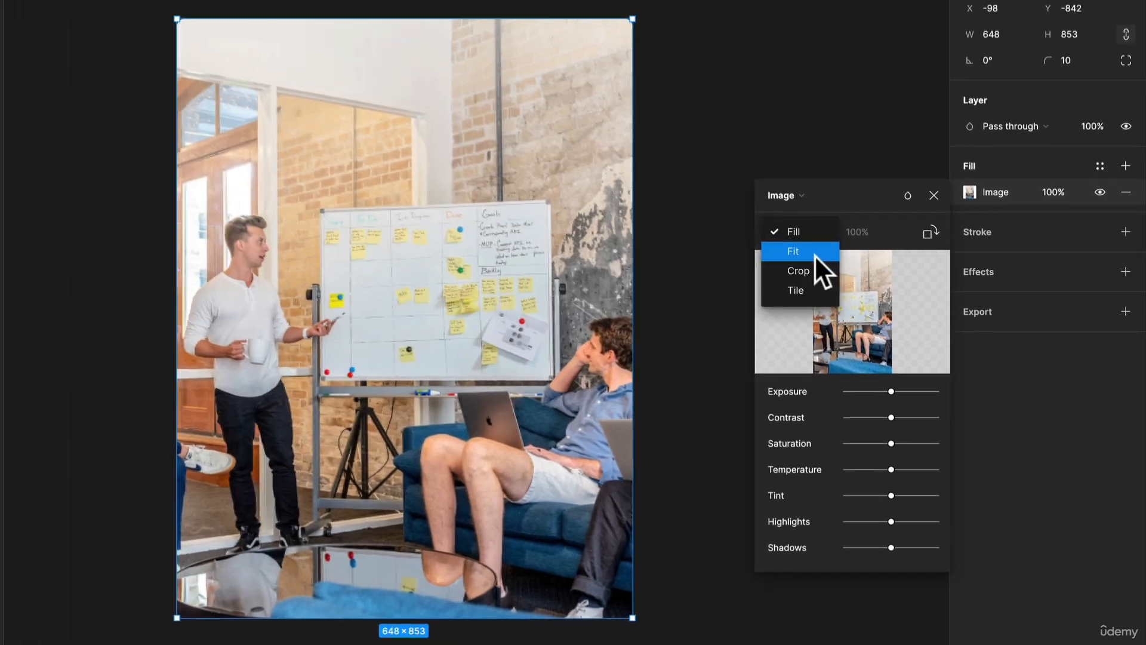
left_click(868, 305)
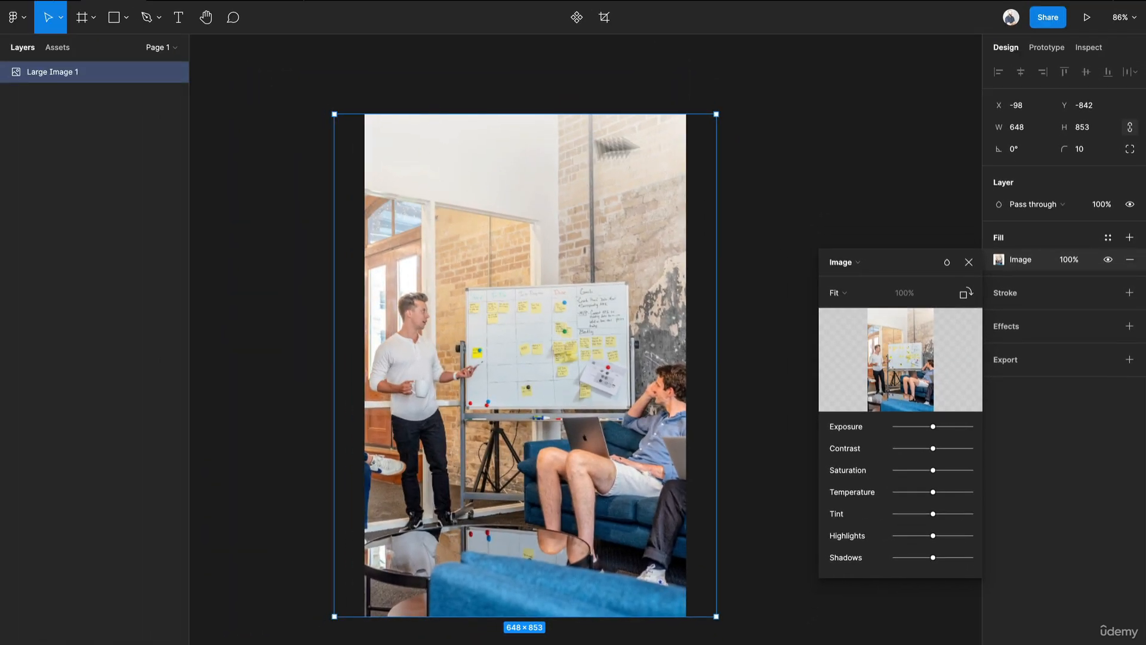
- Resize the Fit-mode image's bounding box to about 558 × 664, and narrow it to about 230 × 566
left_click_drag(716, 114, 834, 102)
left_click_drag(704, 307, 663, 376)
scroll(664, 375, "down", 4)
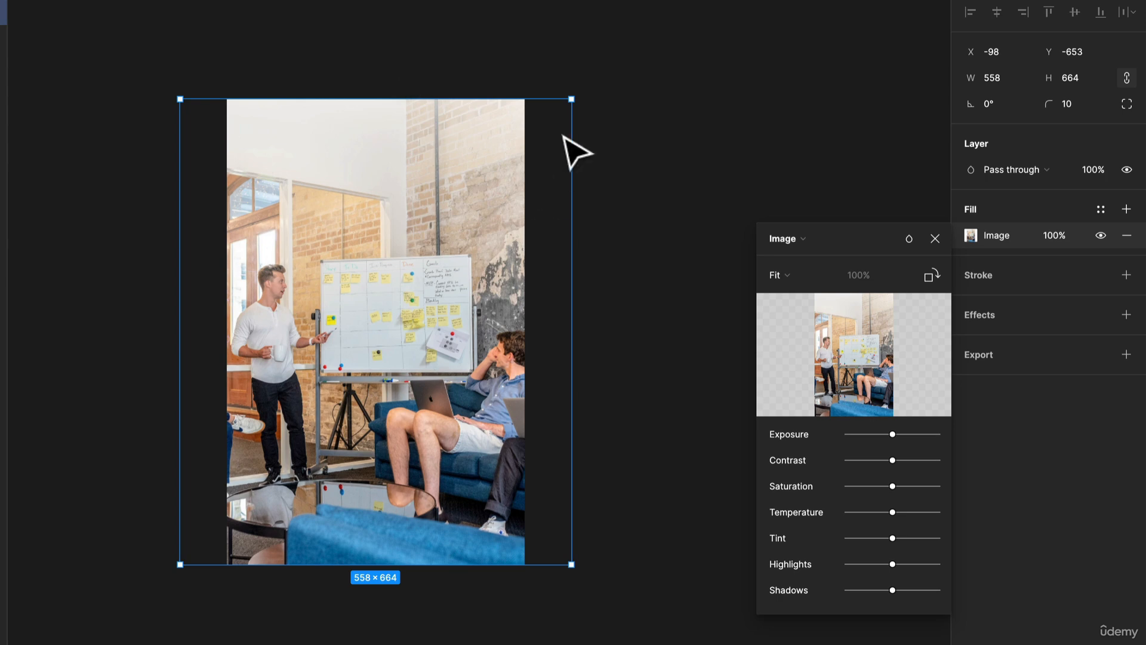
left_click_drag(573, 107, 341, 165)
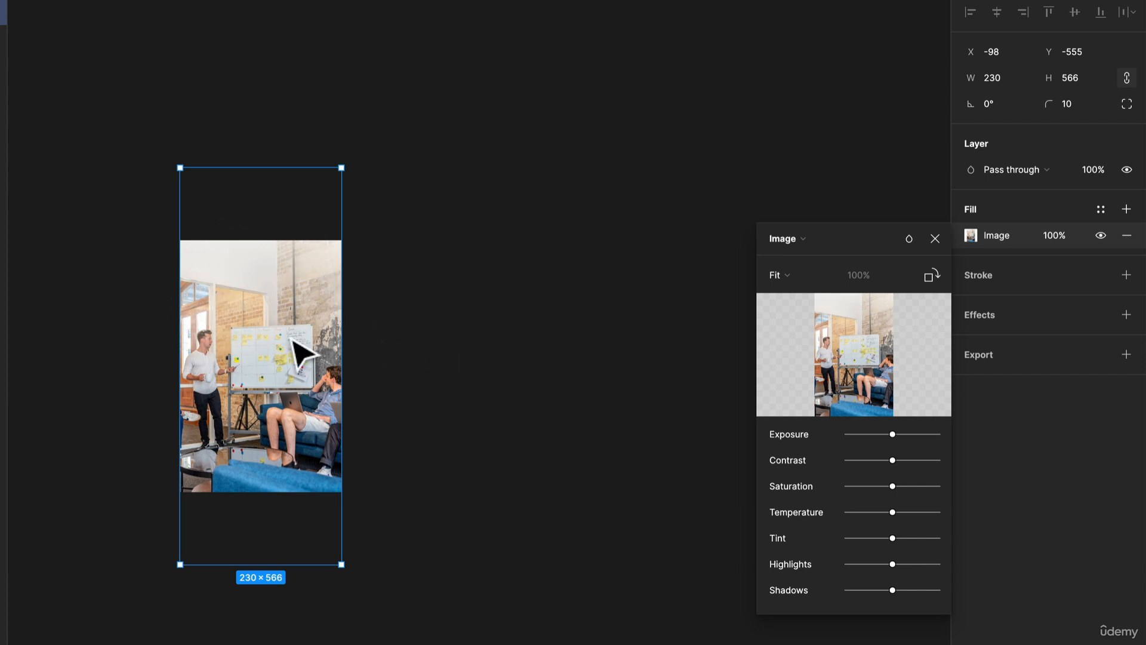
- Widen the image to about 518 × 566 and crop it to about 333 × 356 using the Crop fill mode
left_click_drag(338, 207, 543, 207)
left_click(779, 274)
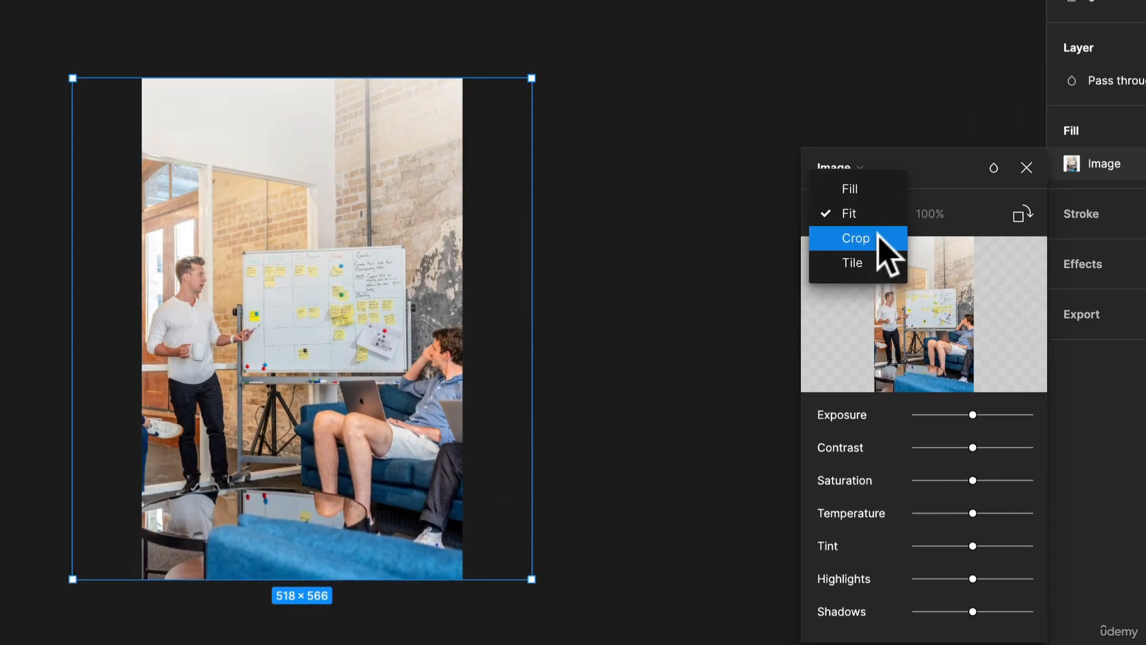
left_click(795, 292)
left_click_drag(528, 81, 363, 269)
key("Return")
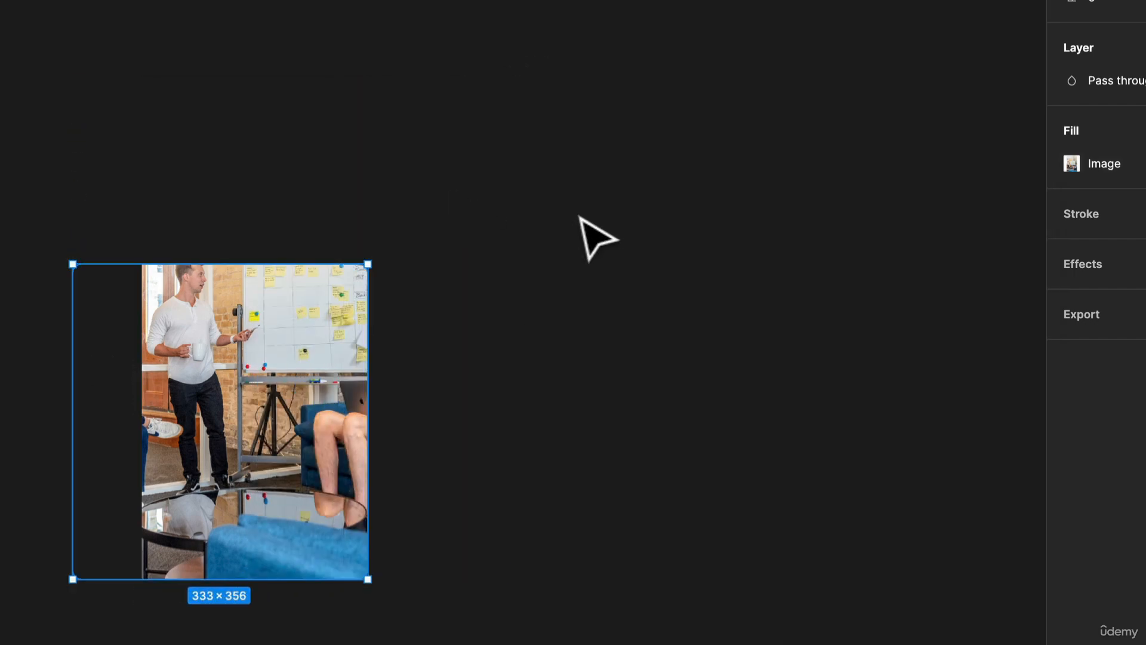
- Reselect the cropped image, try enlarging it from its upper-right corner, and undo the resize
left_click(579, 218)
left_click(300, 288)
left_click_drag(375, 262, 690, 184)
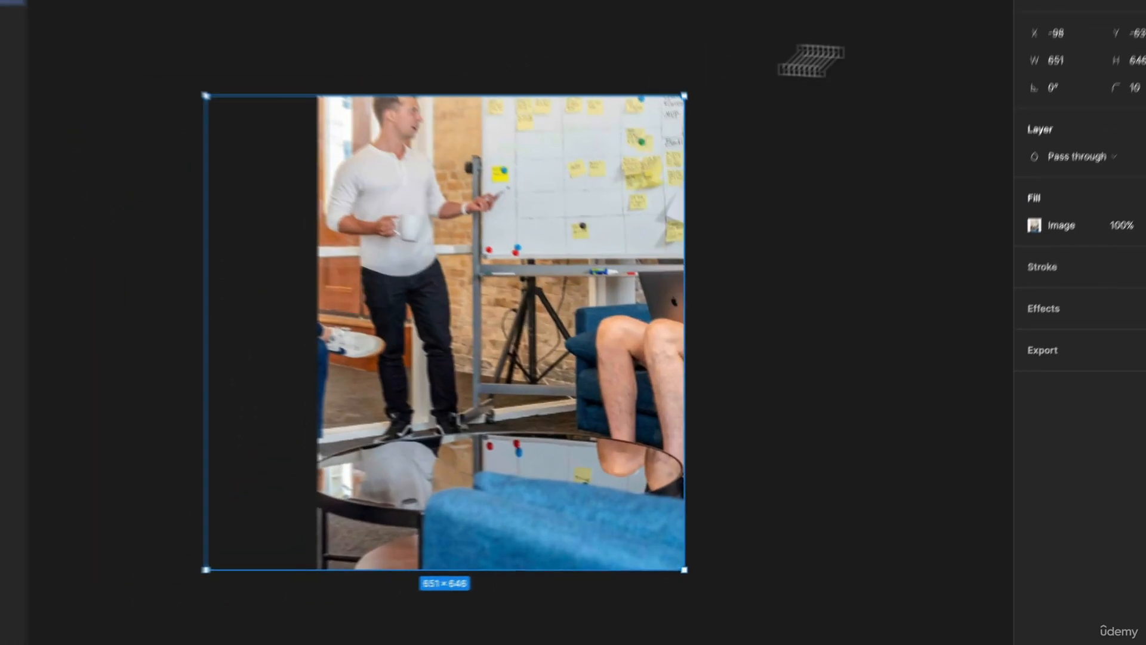
key("super+z")
key("super+z")
key("super+z")
key("super+z")
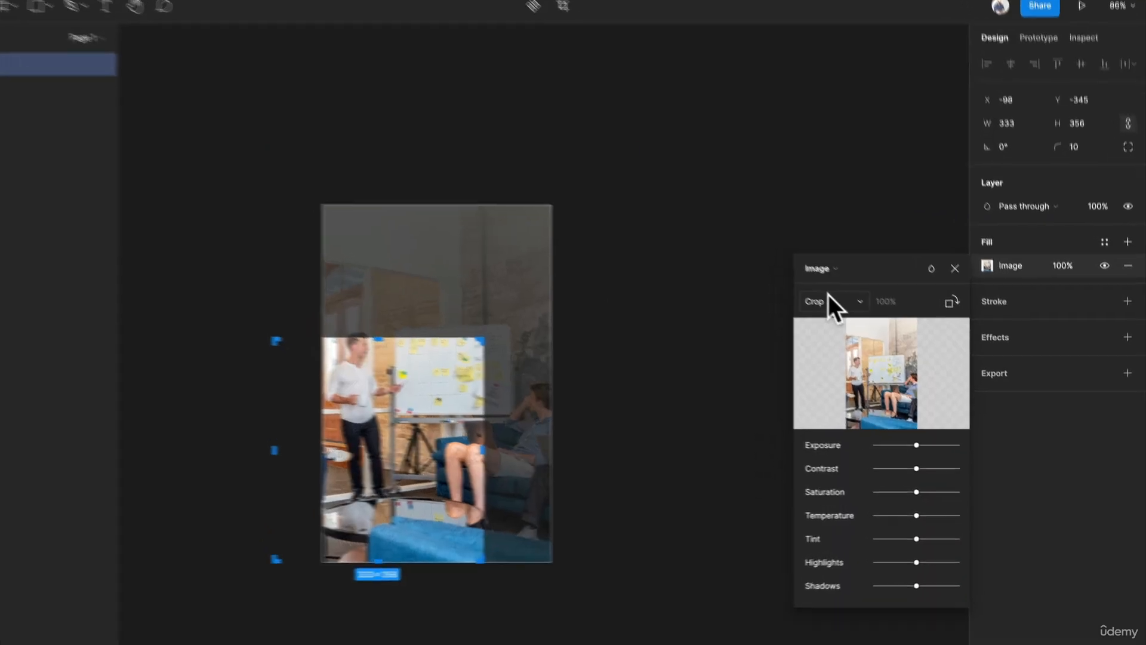
- Set the fill mode to Tile, try shrinking the tiles with the image extended to about 333 × 685, and undo the resizing
left_click(839, 317)
left_click(869, 332)
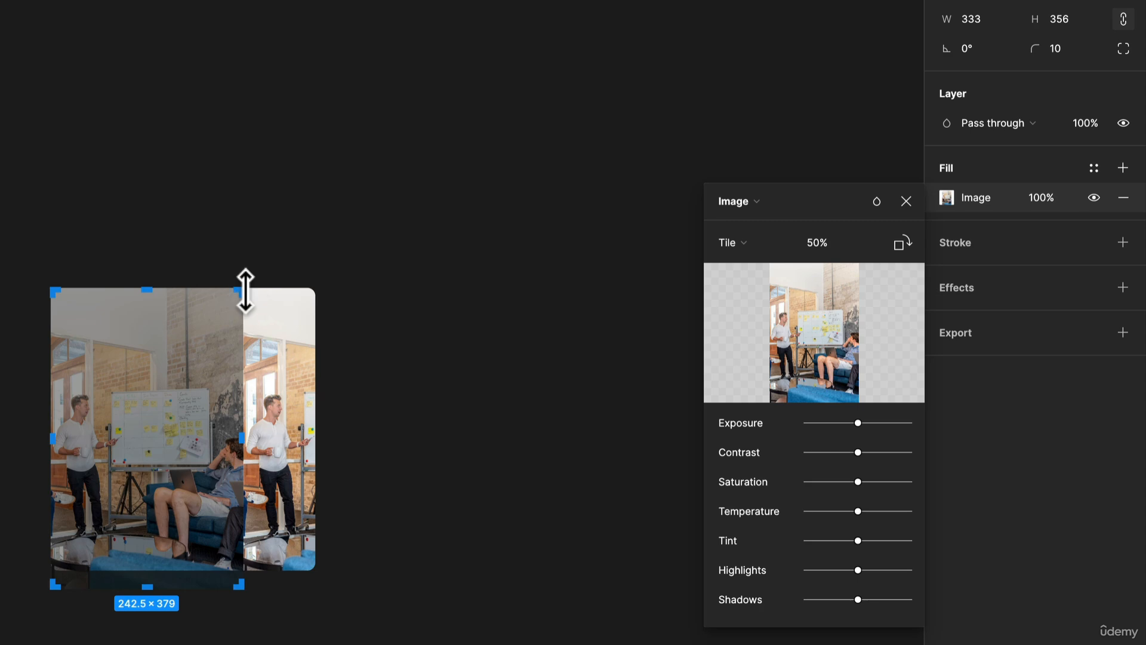
left_click_drag(241, 291, 627, 27)
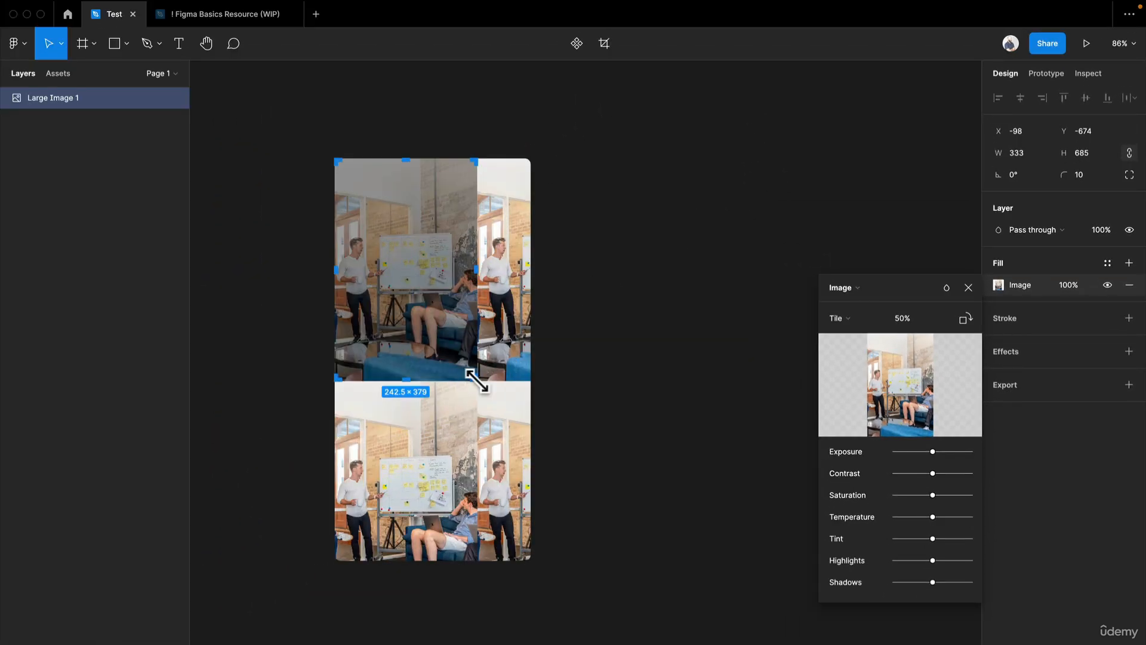
left_click_drag(477, 381, 361, 278)
key("Escape")
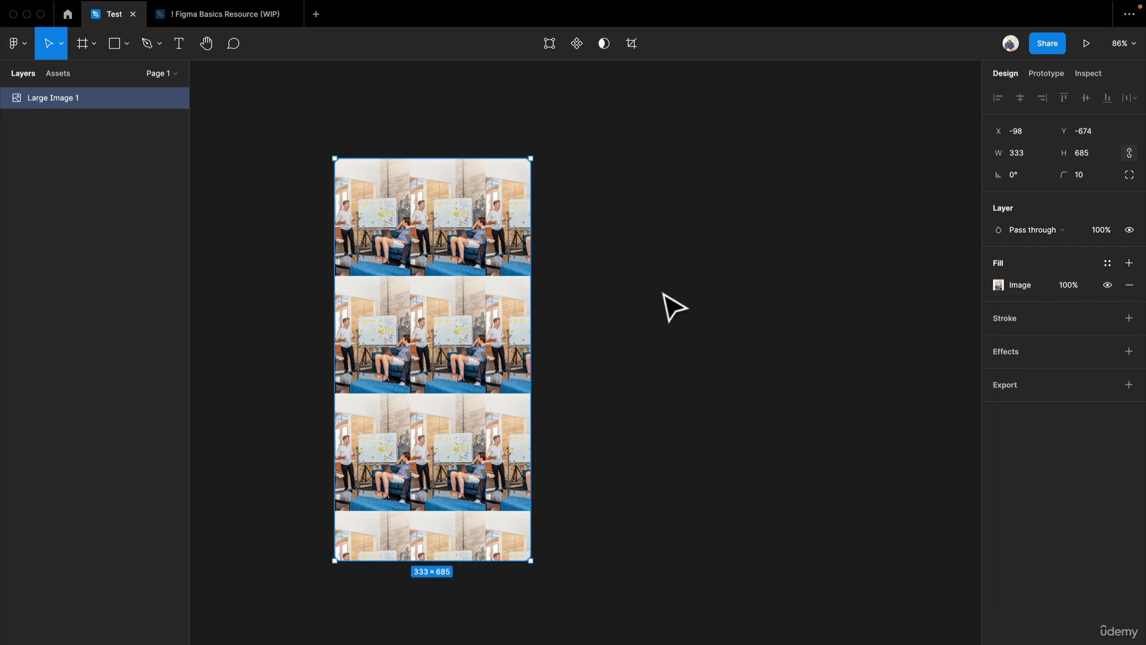
key("ctrl+z")
key("ctrl+z")
- Change the image's fill mode to Fill and enlarge it to about 612 × 719
left_click(841, 317)
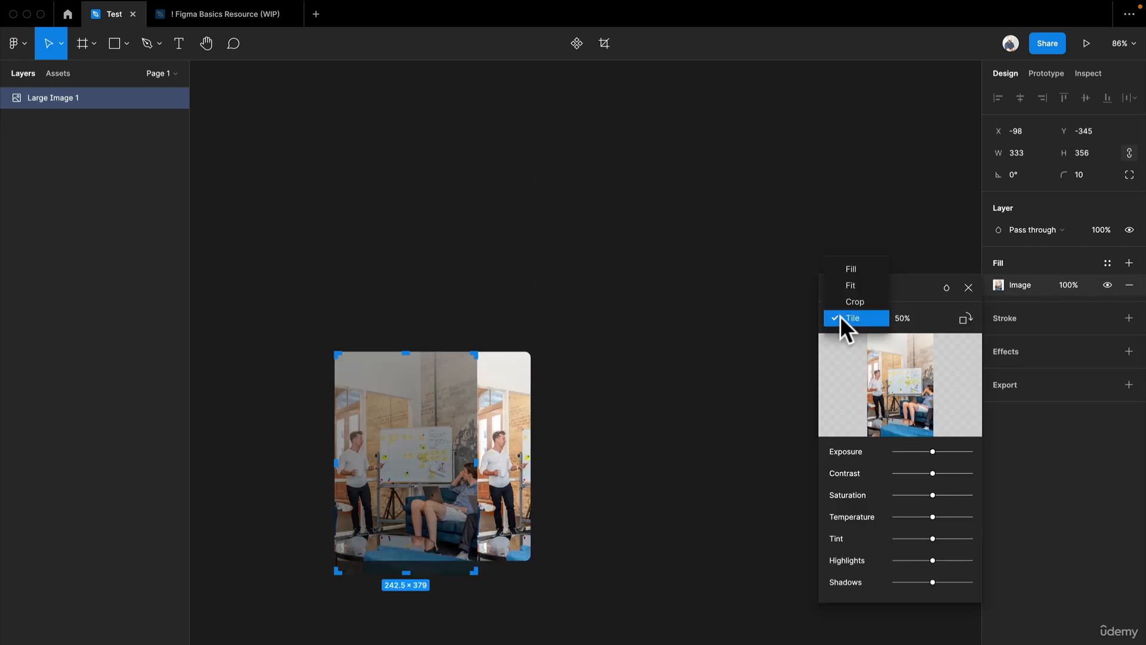
left_click(869, 270)
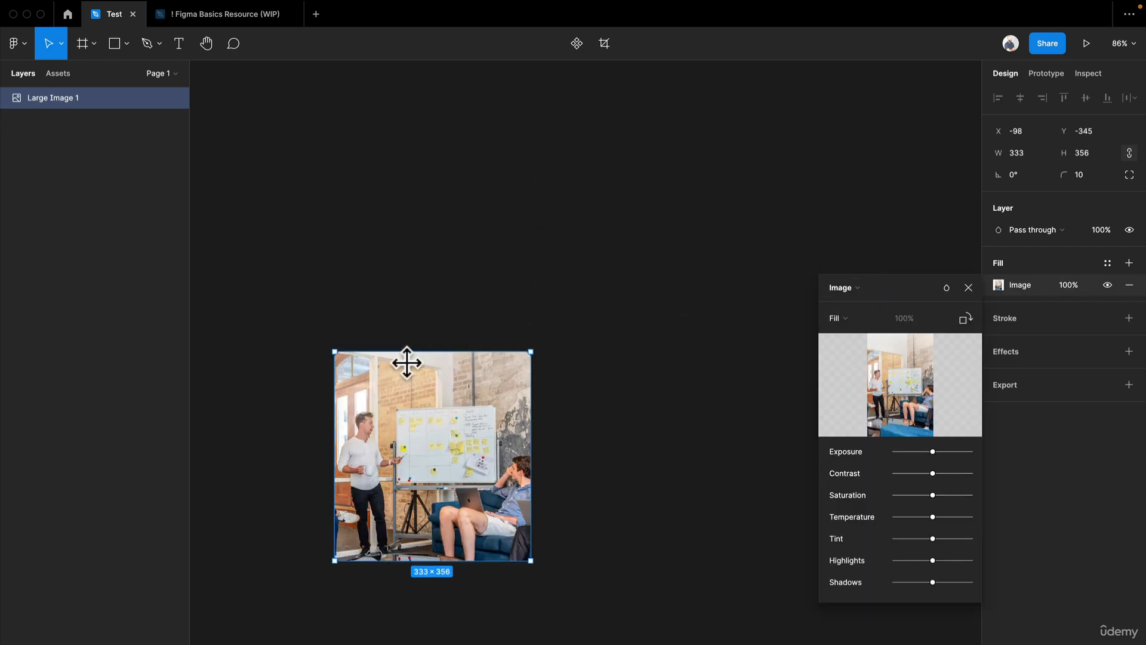
left_click_drag(528, 351, 696, 139)
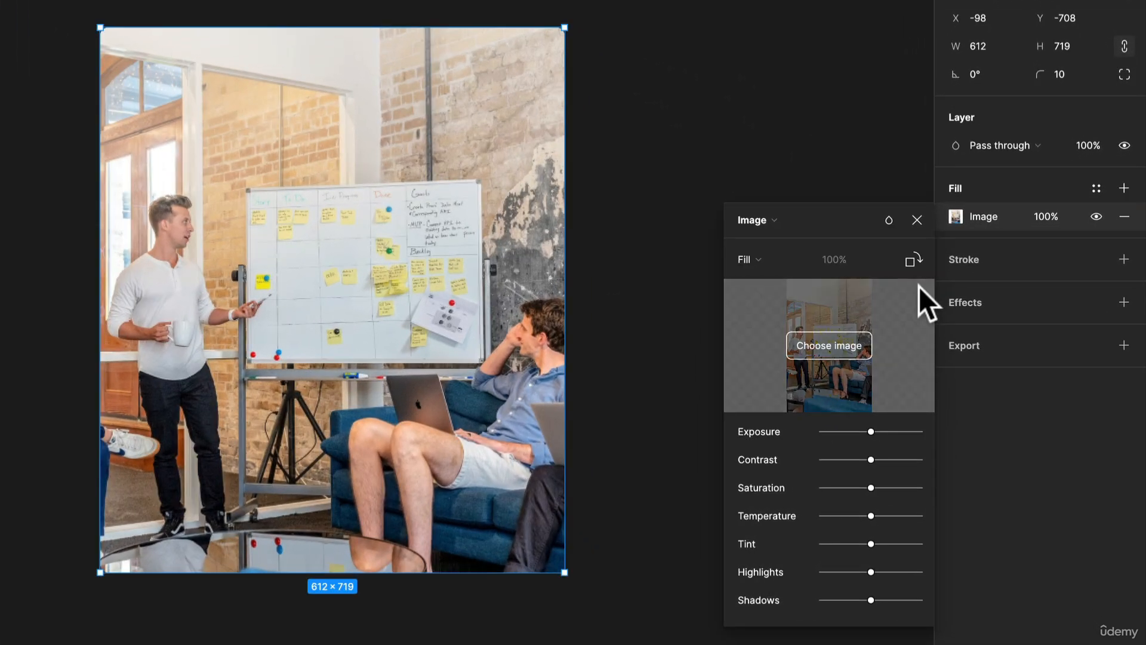
- Try higher exposure and saturation with lower contrast, temperature, tint and shadows on the image, and undo the adjustments
left_click_drag(874, 431, 844, 471)
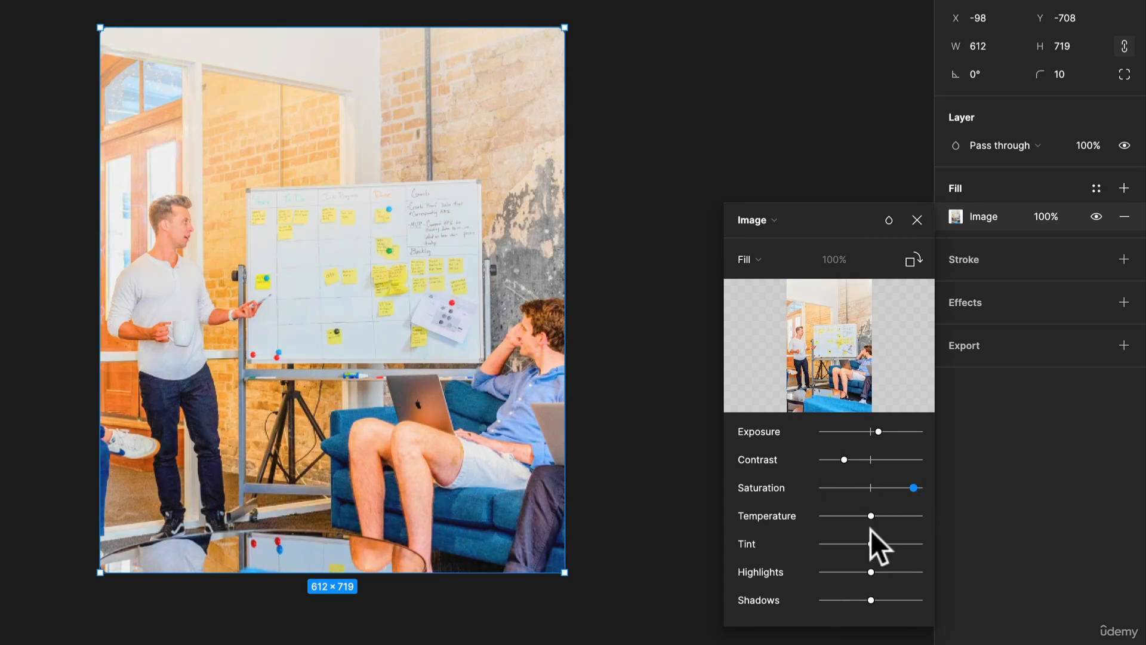
left_click_drag(883, 517, 839, 600)
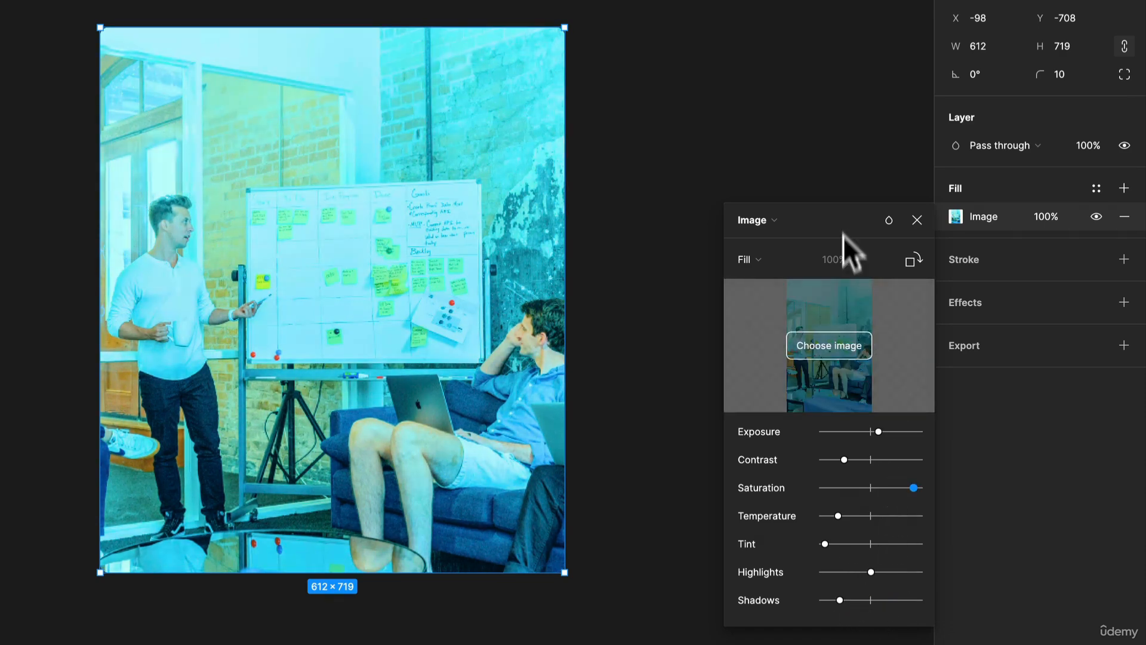
key("ctrl+z")
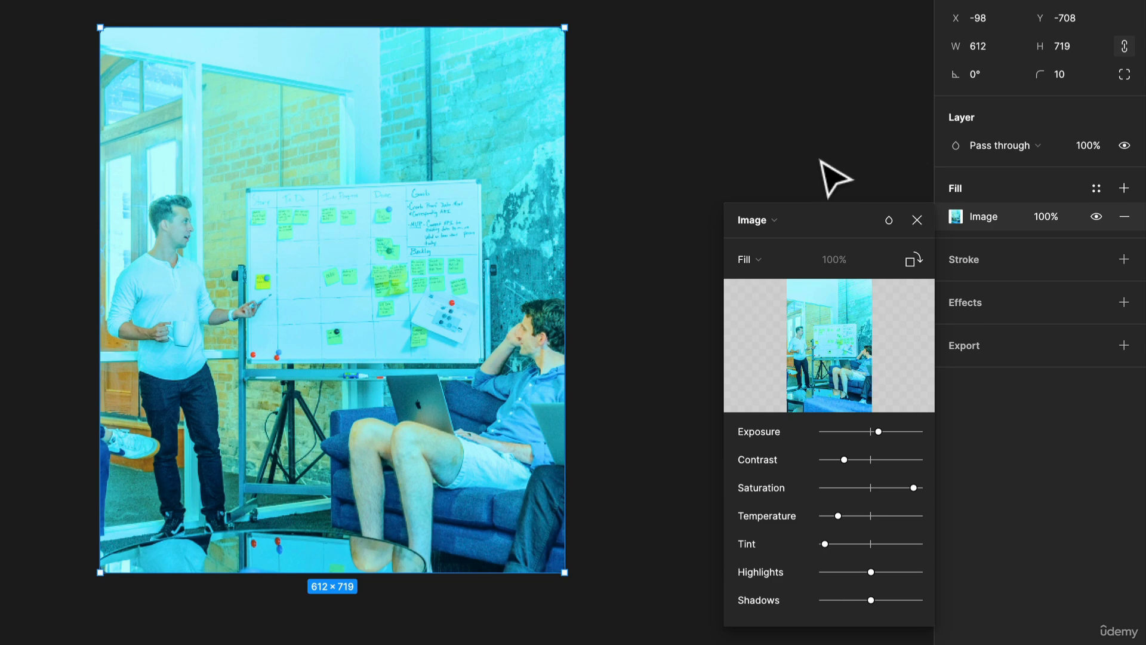
key("ctrl+z")
key("ctrl+z")
key("ctrl+z")
key("ctrl+z")
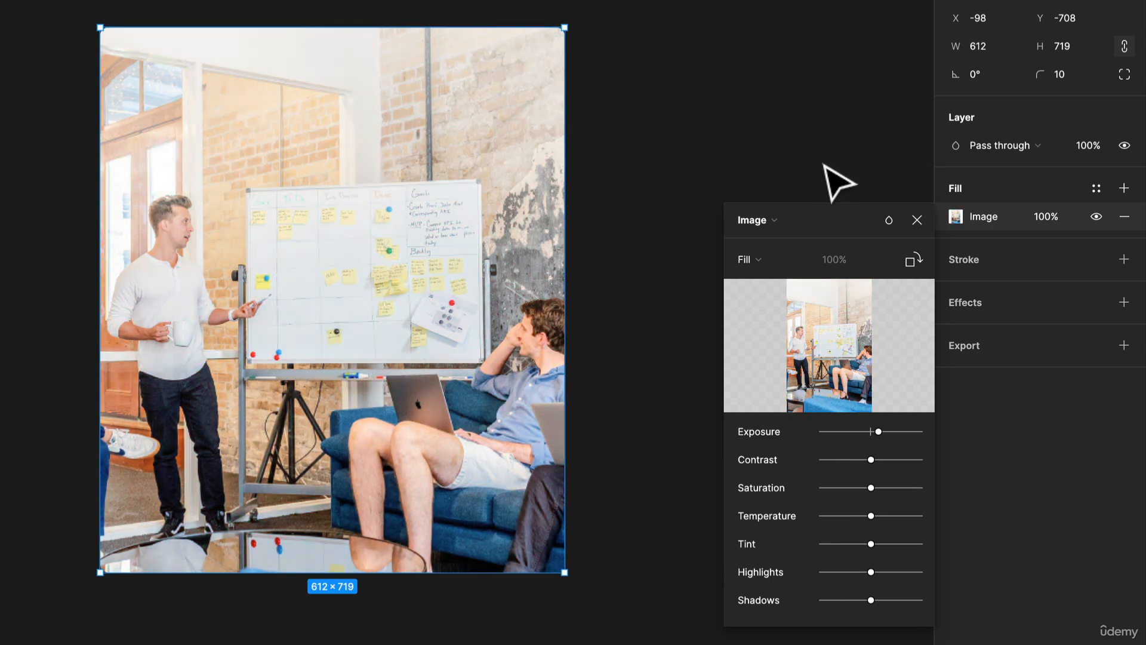
- Try the Multiply blend mode on the image fill, undo it and close the fill settings
left_click(886, 222)
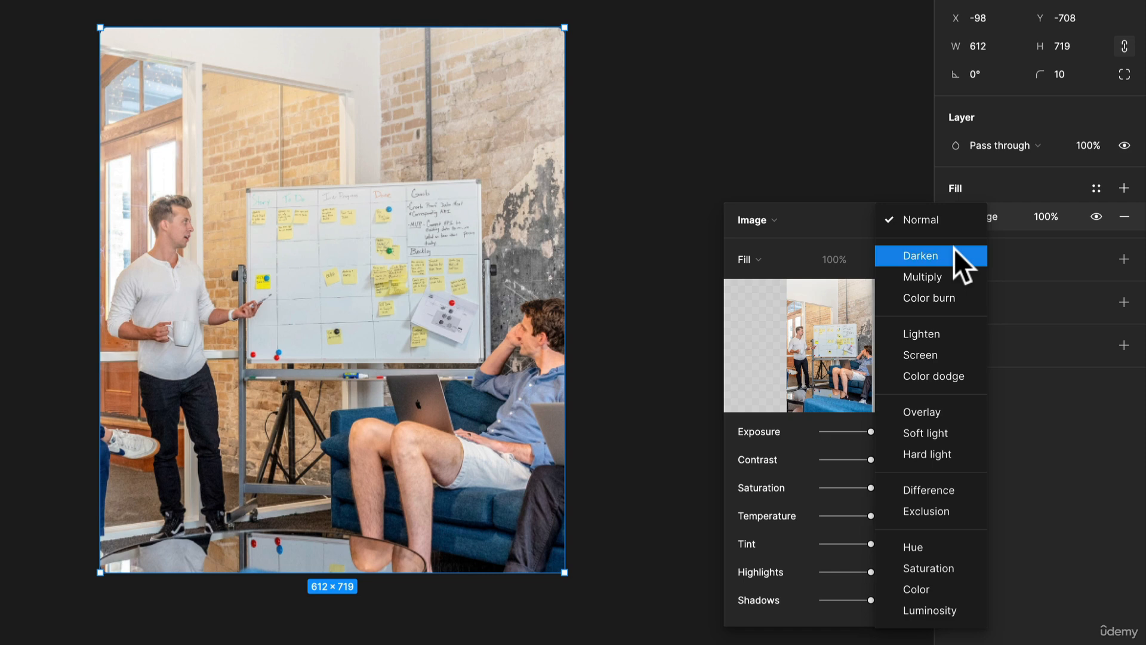
left_click(966, 272)
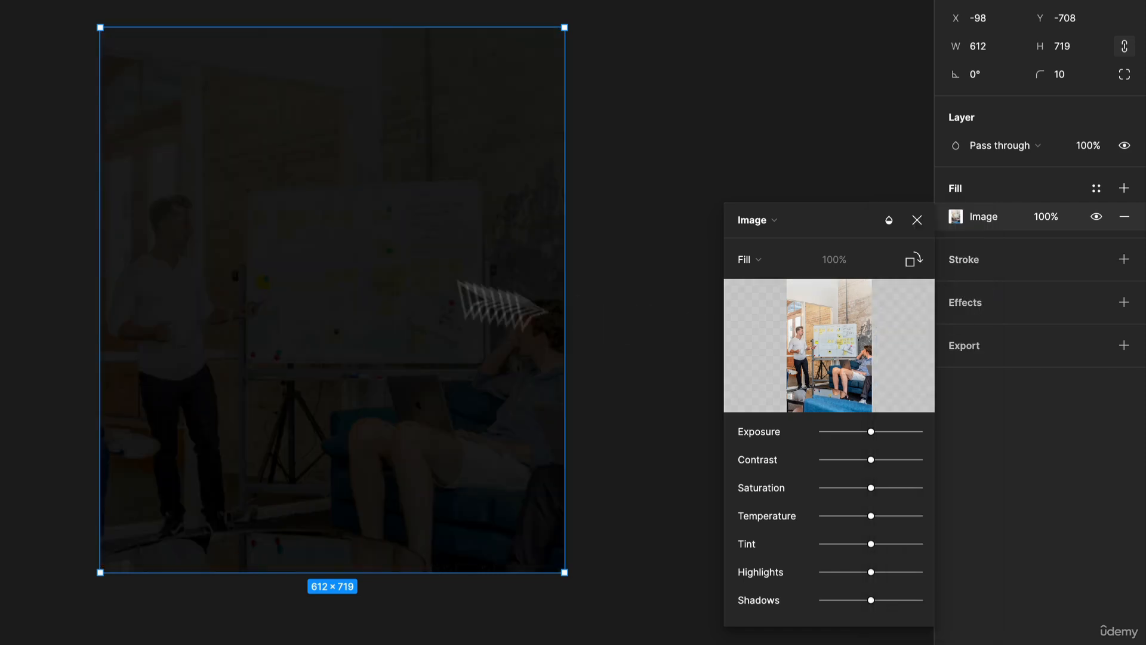
key("ctrl+z")
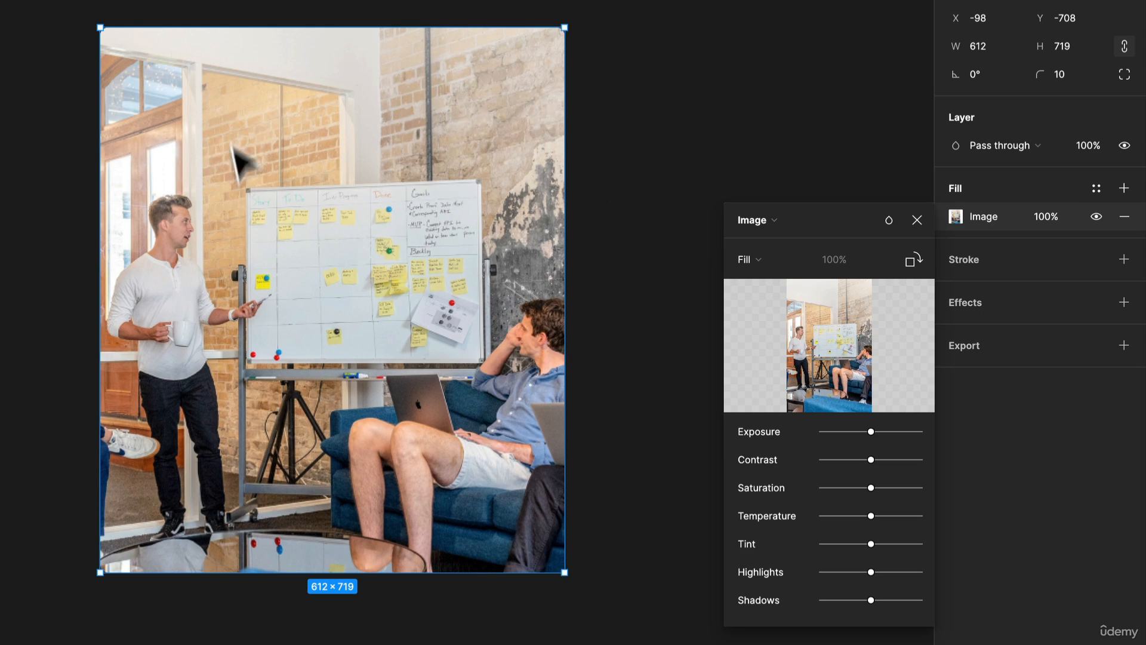
left_click(917, 221)
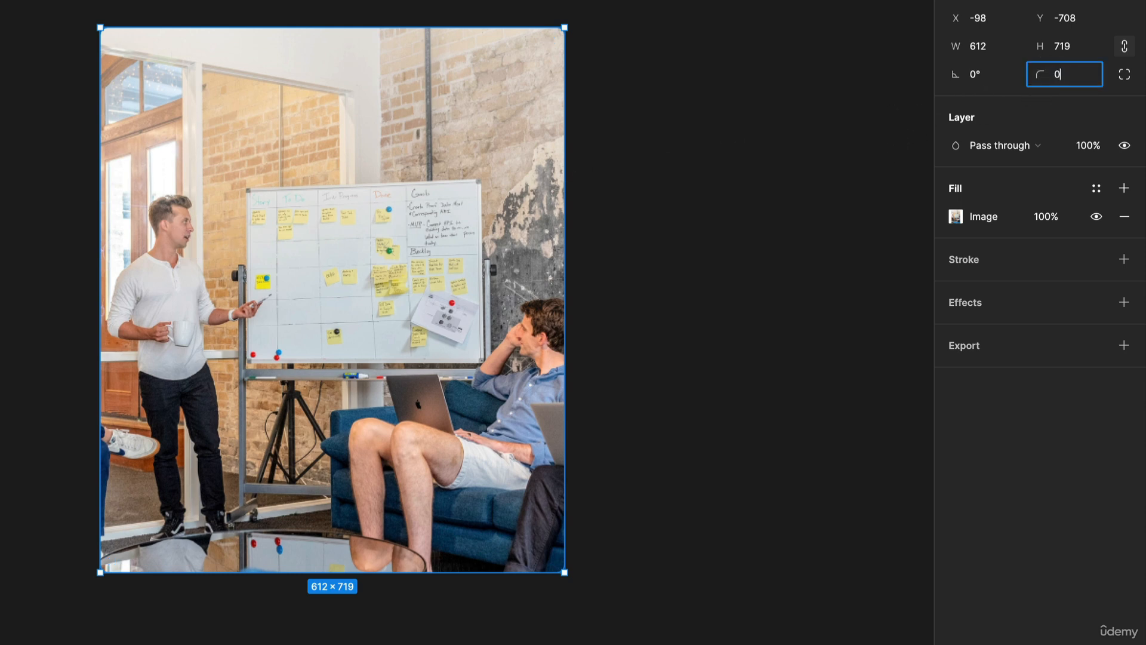
- Add a solid 000000 fill above the image fill and set its opacity to 100%
left_click(1123, 188)
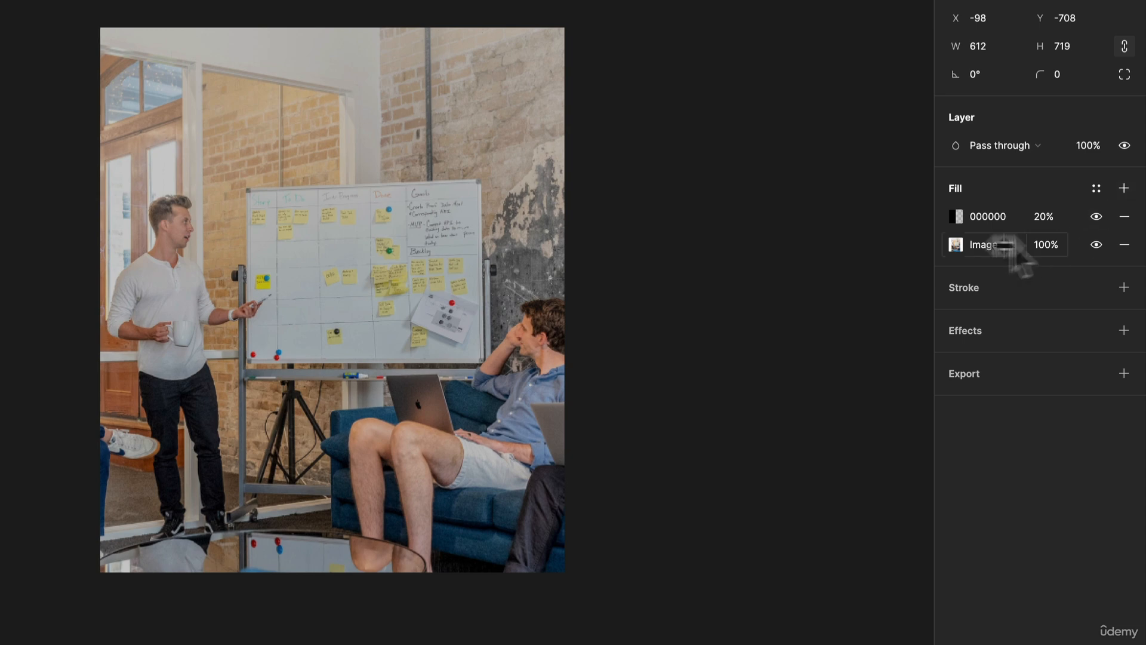
left_click(953, 215)
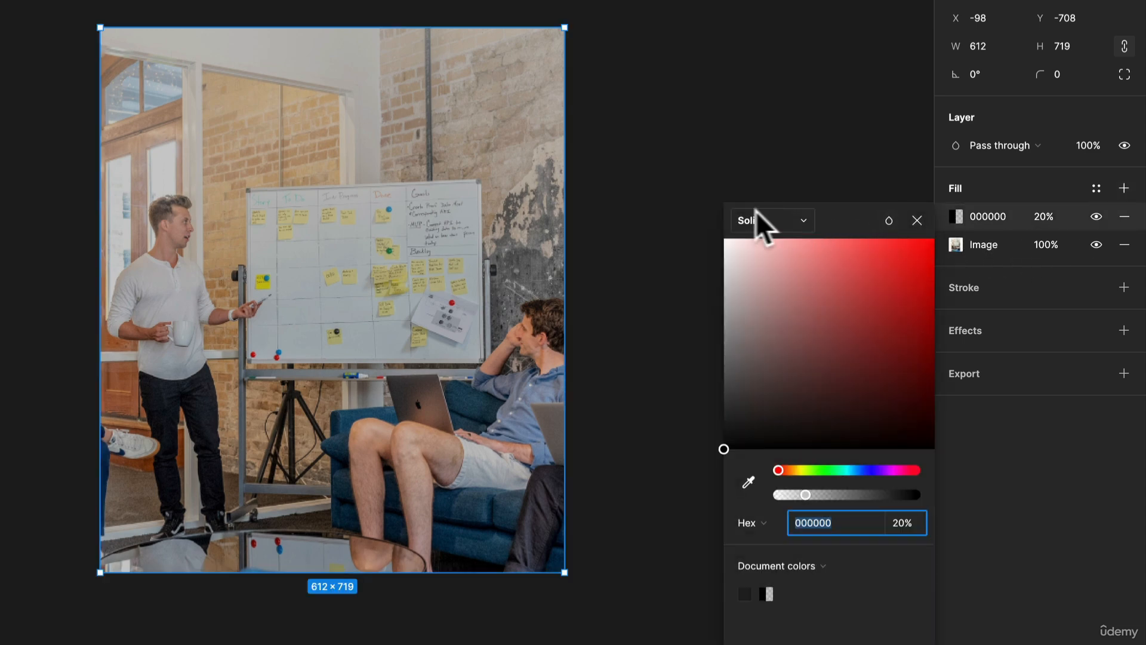
left_click(781, 218)
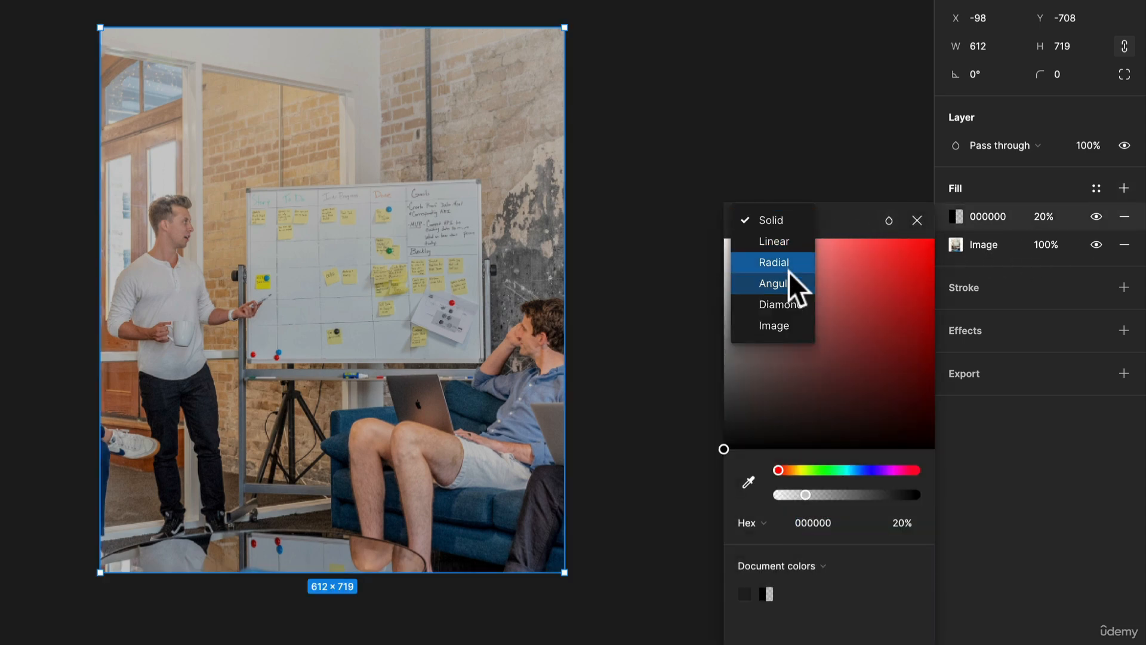
left_click(1124, 193)
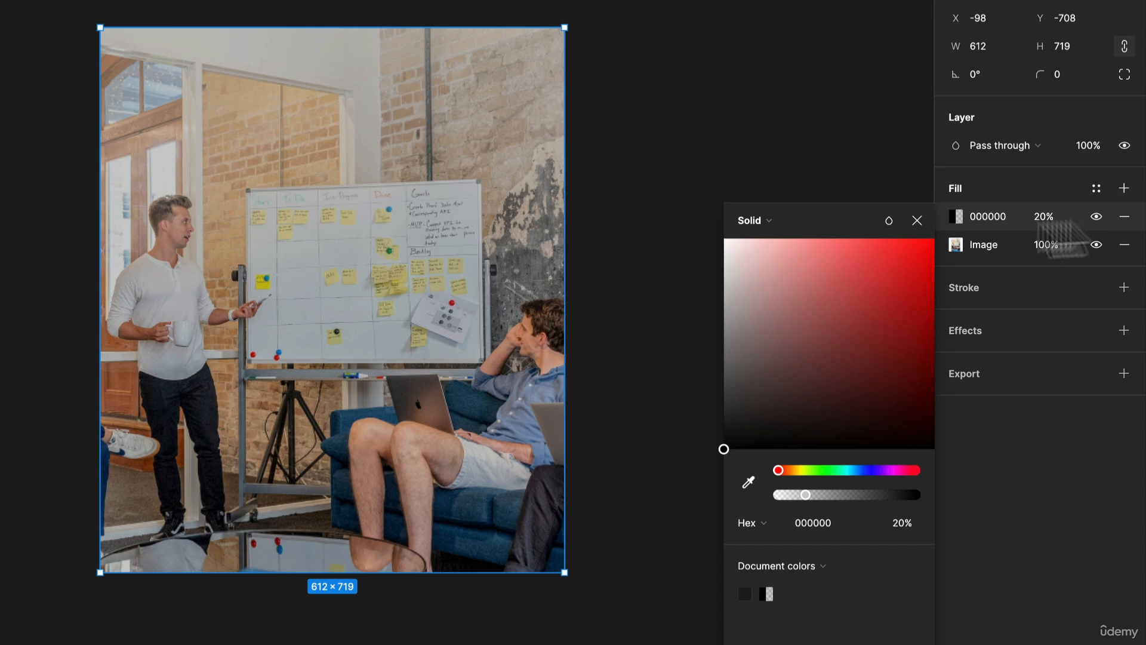
left_click(772, 212)
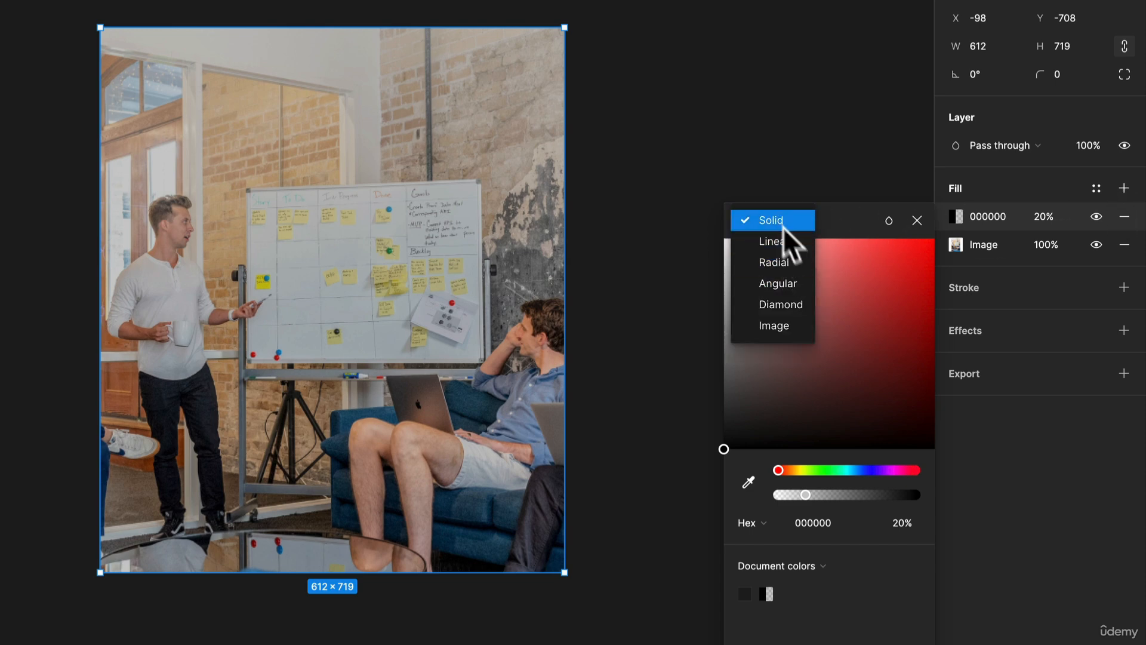
left_click(1042, 216)
type("1")
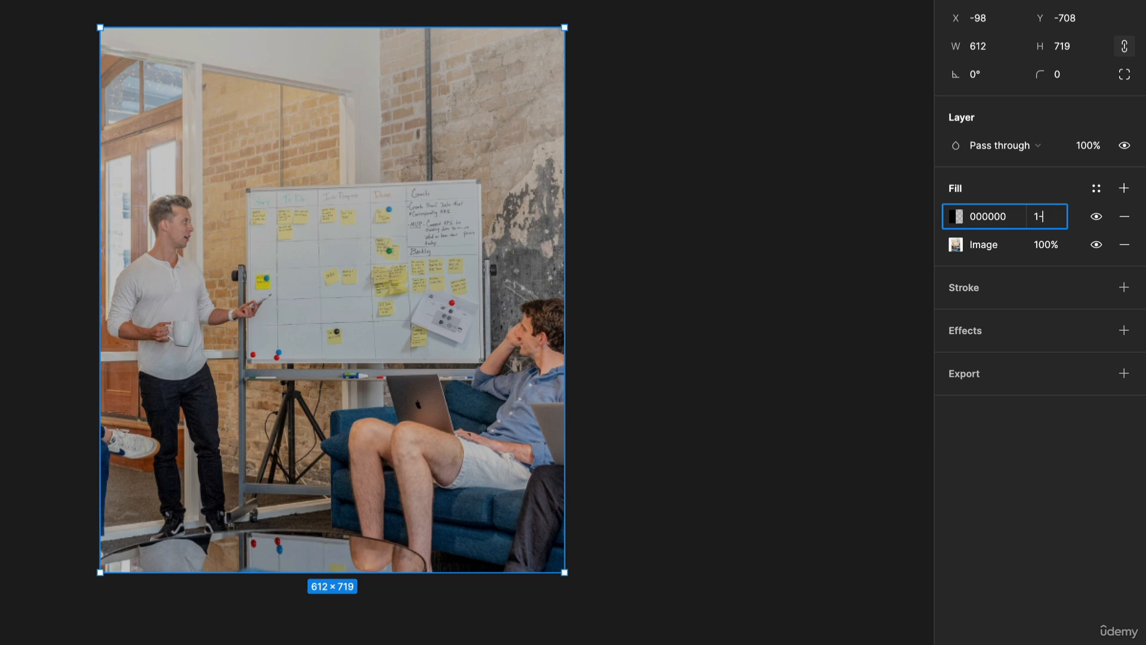
type("00")
key("Return")
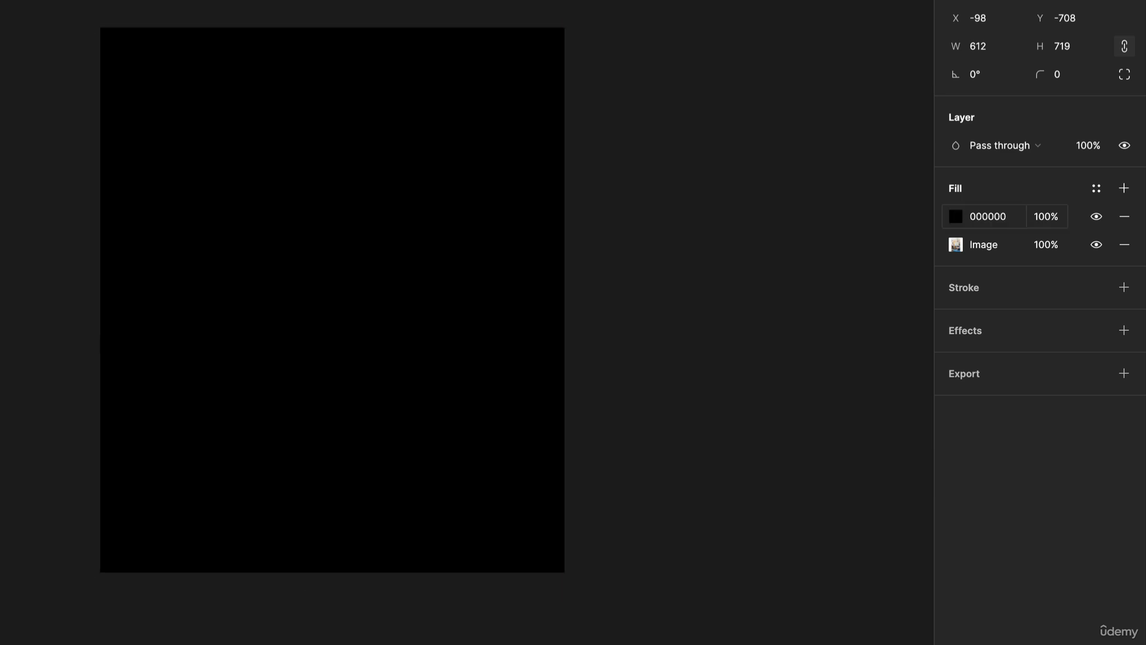
- Set the overlay fill's colour to 060606 and change its type to a Linear gradient
left_click(954, 216)
left_click_drag(870, 274, 708, 468)
key("Escape")
key("Escape")
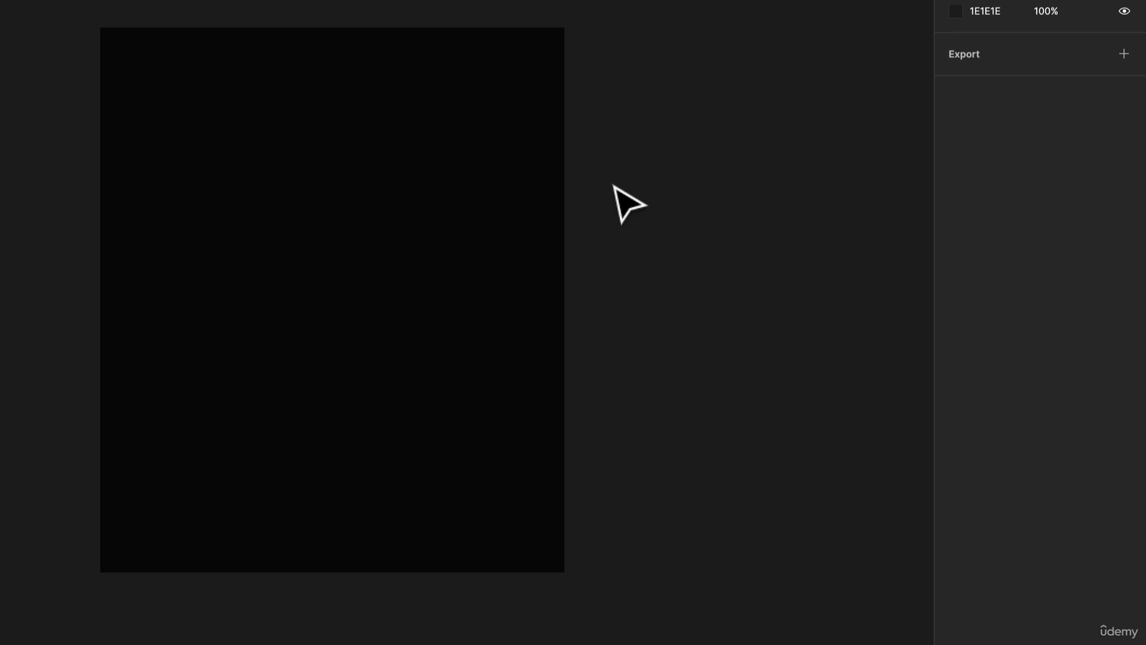
key("ctrl+z")
left_click(955, 216)
left_click(746, 218)
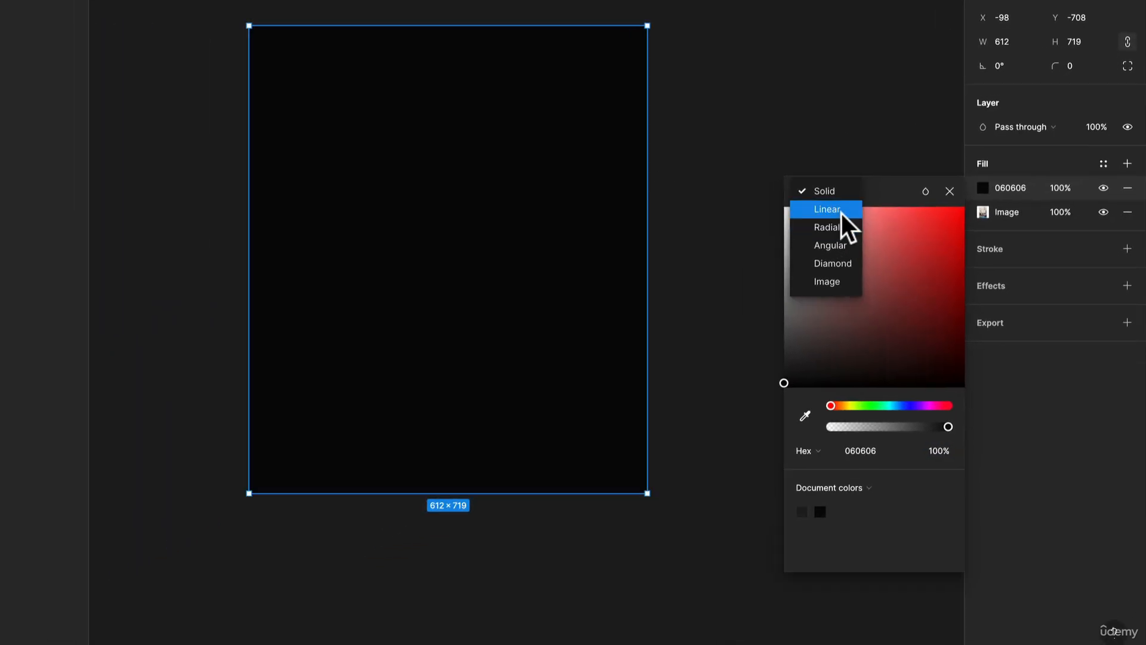
left_click(840, 213)
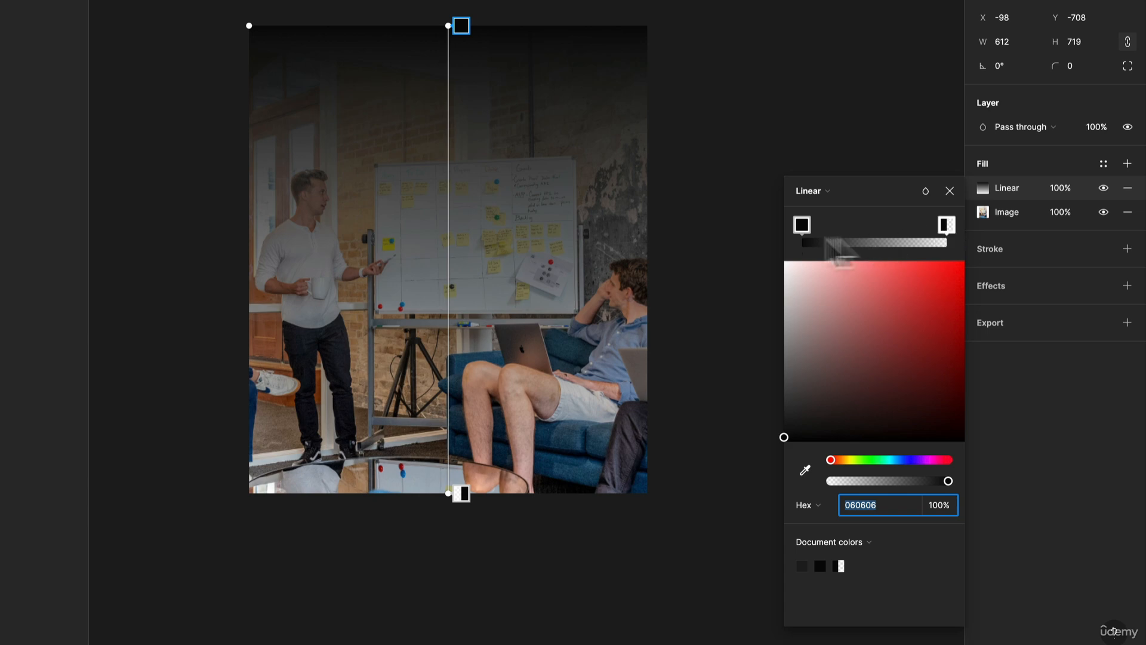
- Set both gradient stops to white FFFFFF and move the transparent stop close to the opaque one near the image's upper edge
left_click(796, 225)
left_click_drag(814, 308, 724, 231)
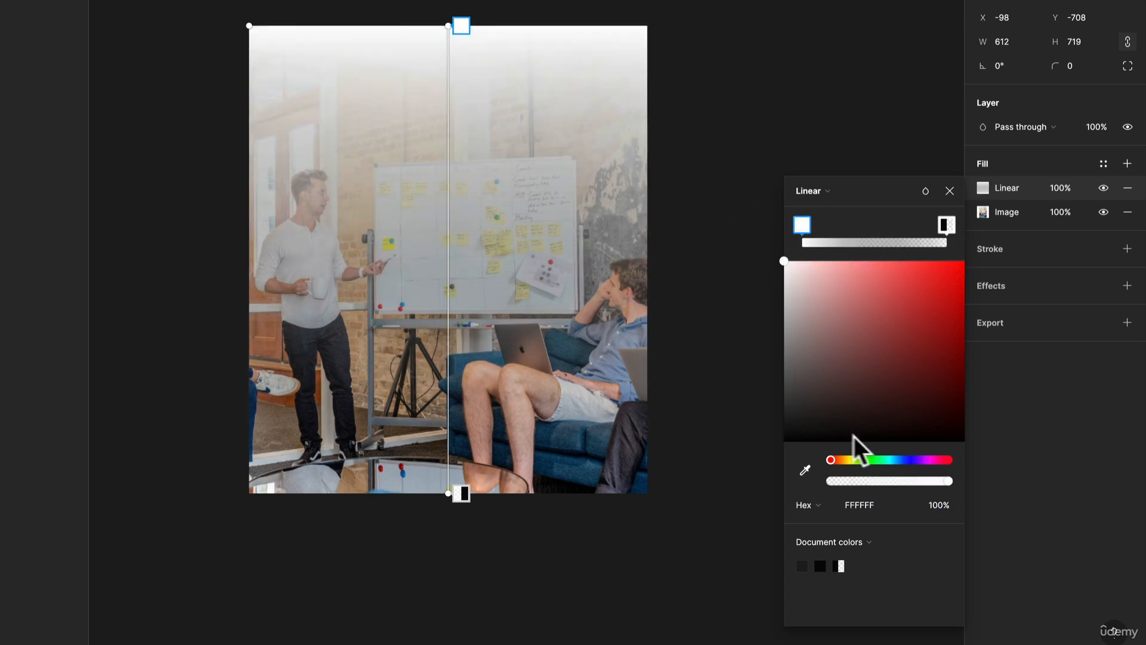
left_click(943, 225)
left_click_drag(820, 321, 736, 207)
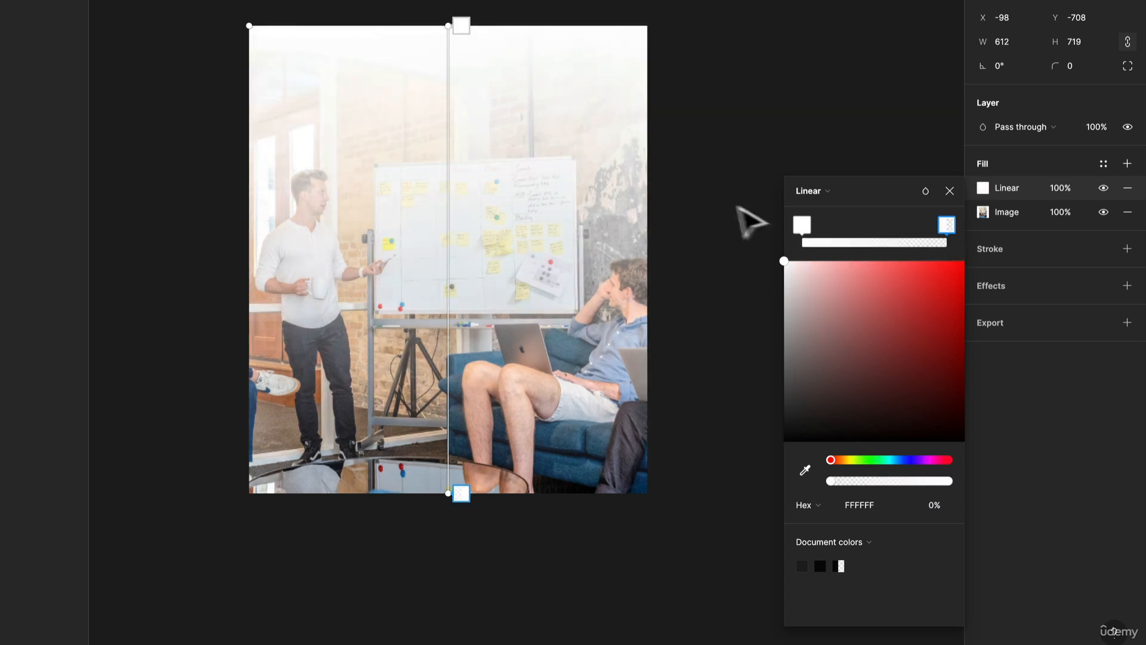
left_click_drag(949, 225, 826, 244)
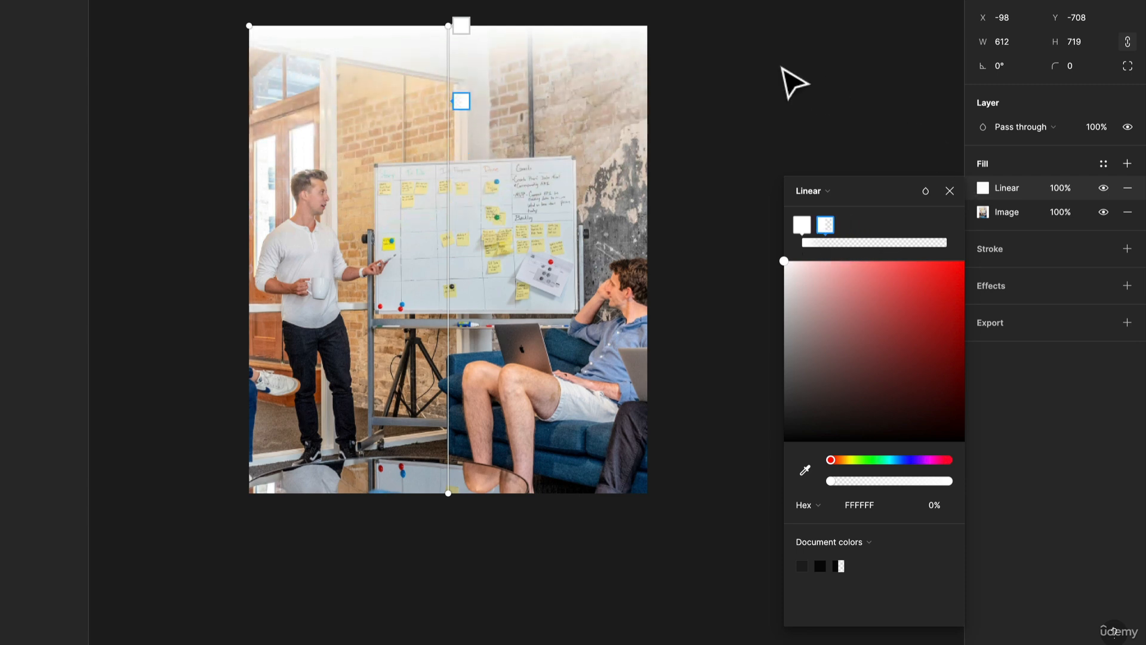